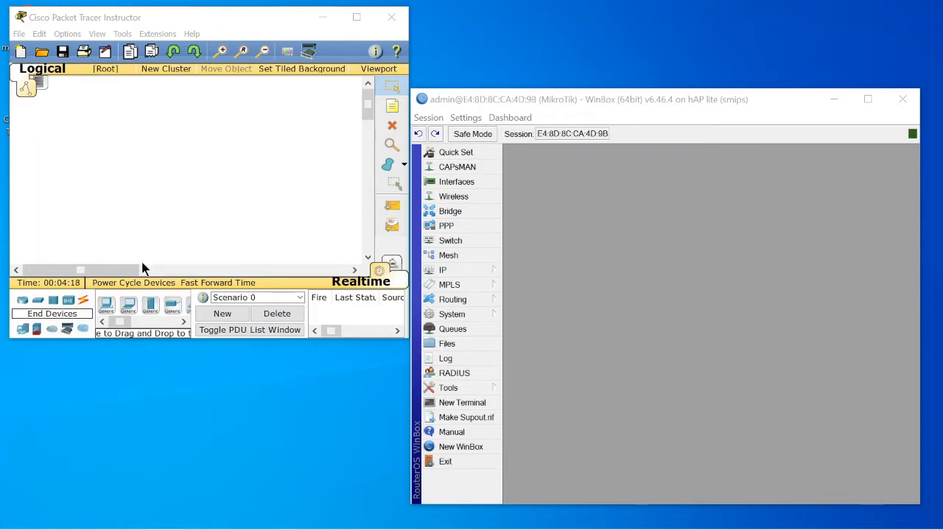
# Step: Place two generic PCs side by side in the workspace with an 1841 router between them
pyautogui.click(107, 308)
pyautogui.click(95, 173)
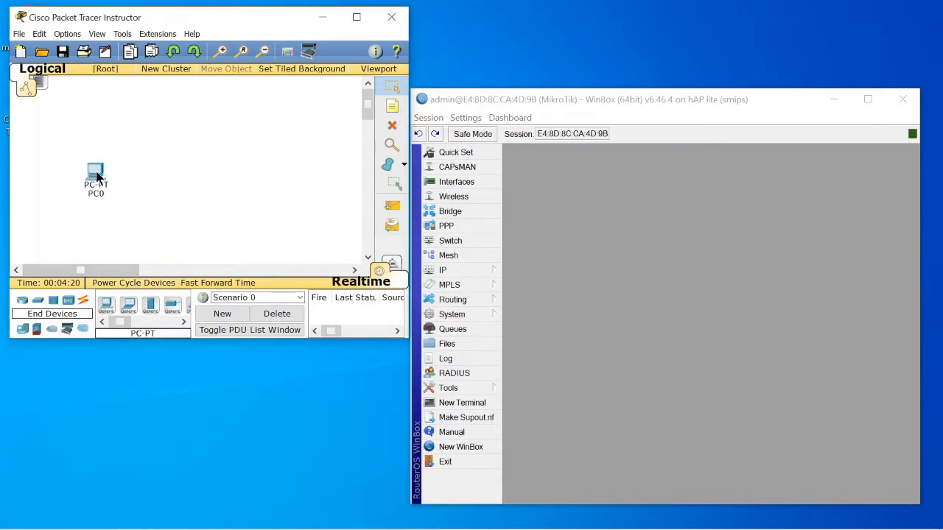
pyautogui.click(108, 308)
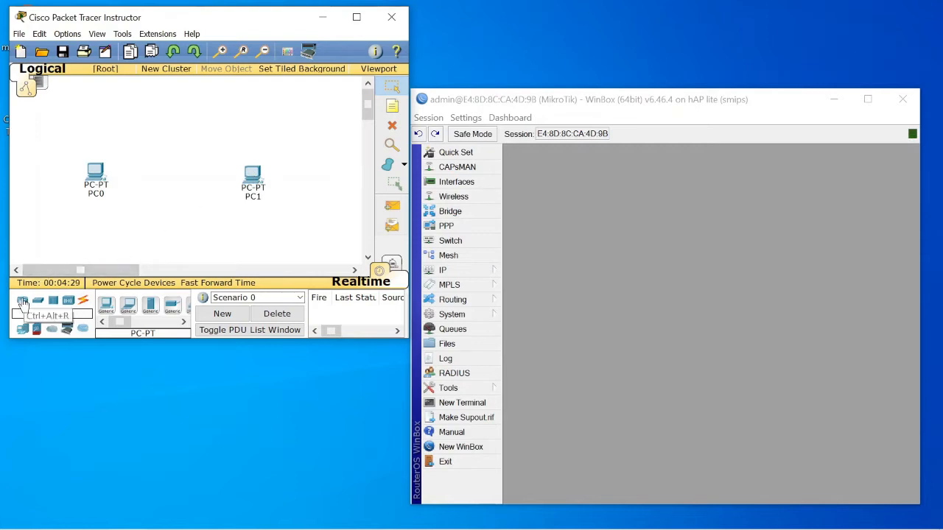
pyautogui.moveTo(23, 301); pyautogui.dragTo(180, 178)
pyautogui.moveTo(179, 178)
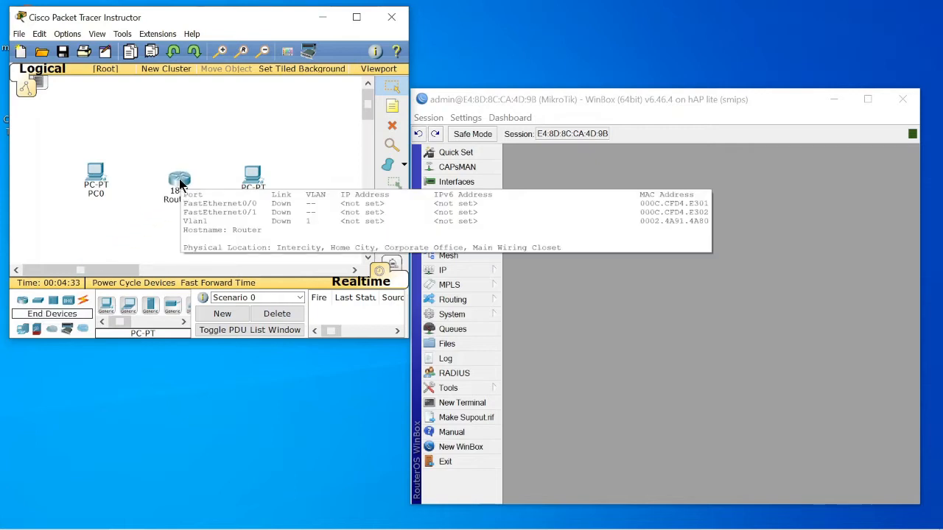
# Step: Connect PC0 and PC1 to Router0 using automatically chosen cables
pyautogui.click(83, 301)
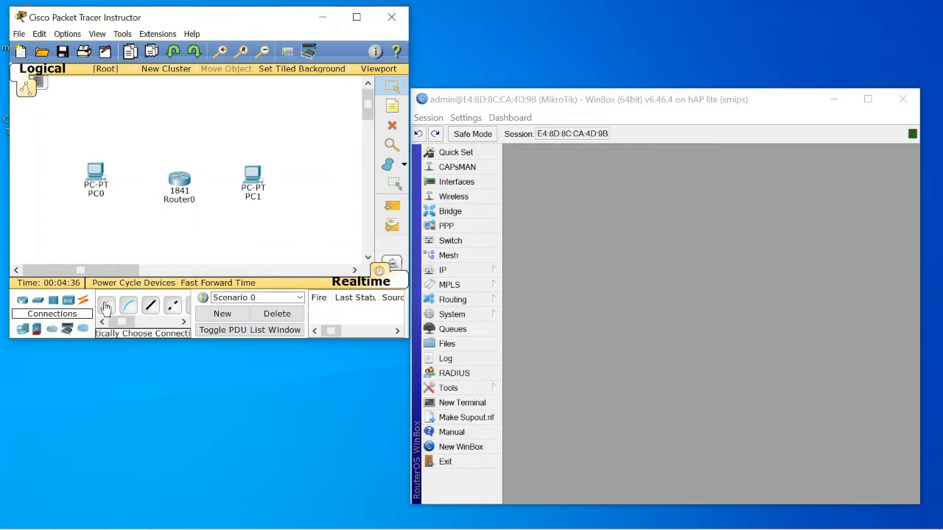
pyautogui.click(106, 305)
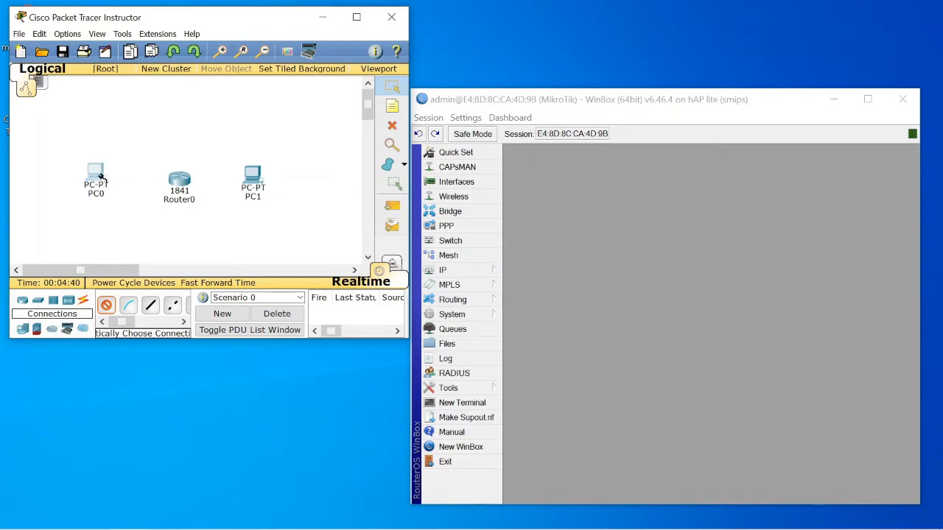
pyautogui.click(95, 173)
pyautogui.click(177, 175)
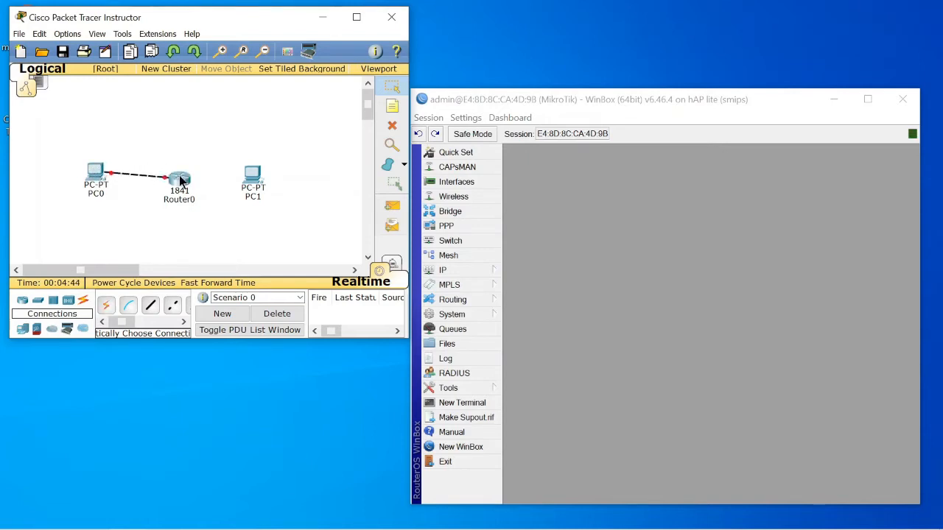
pyautogui.click(106, 305)
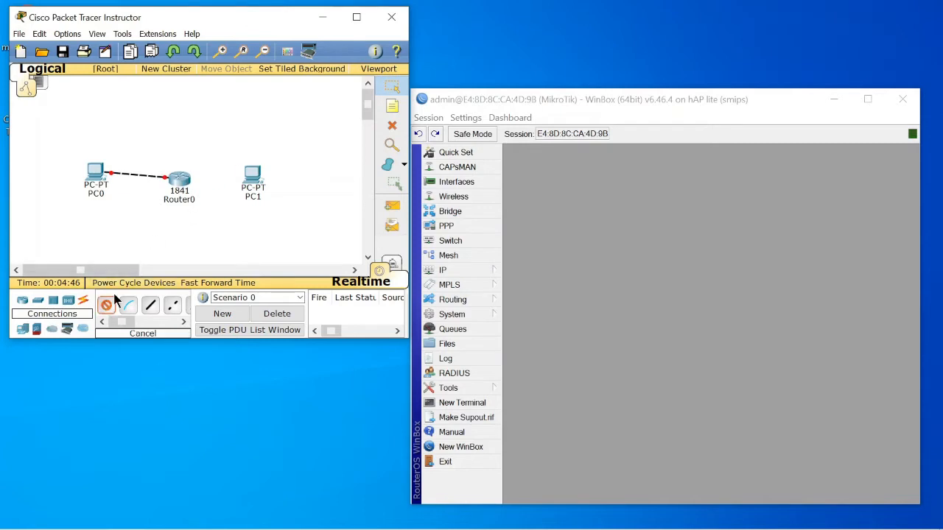
pyautogui.click(251, 173)
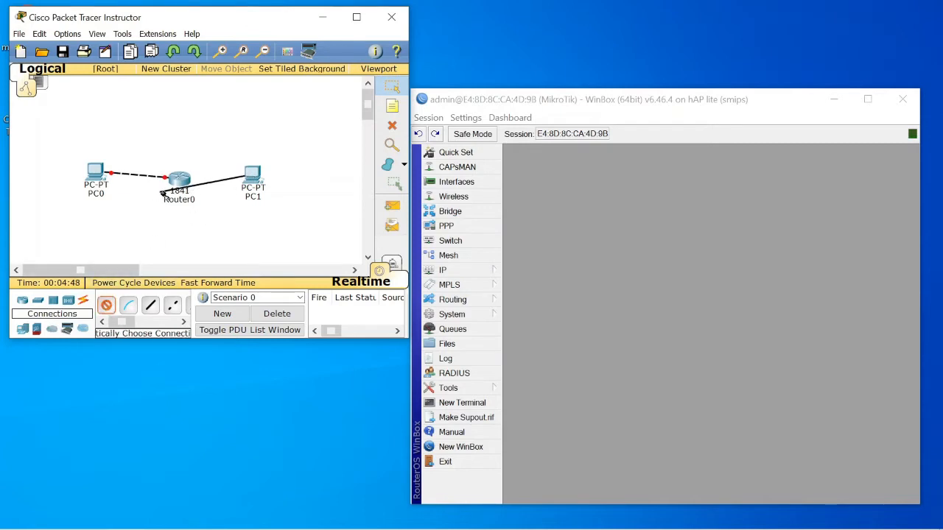
pyautogui.click(180, 181)
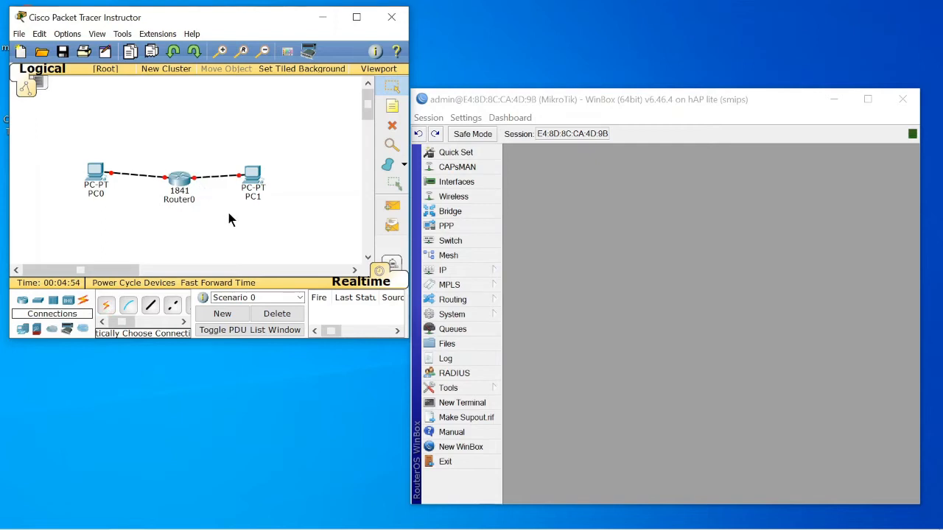
# Step: Assign PC0 the static IP address 192.168.1.2 with subnet mask 255.255.255.0
pyautogui.click(93, 166)
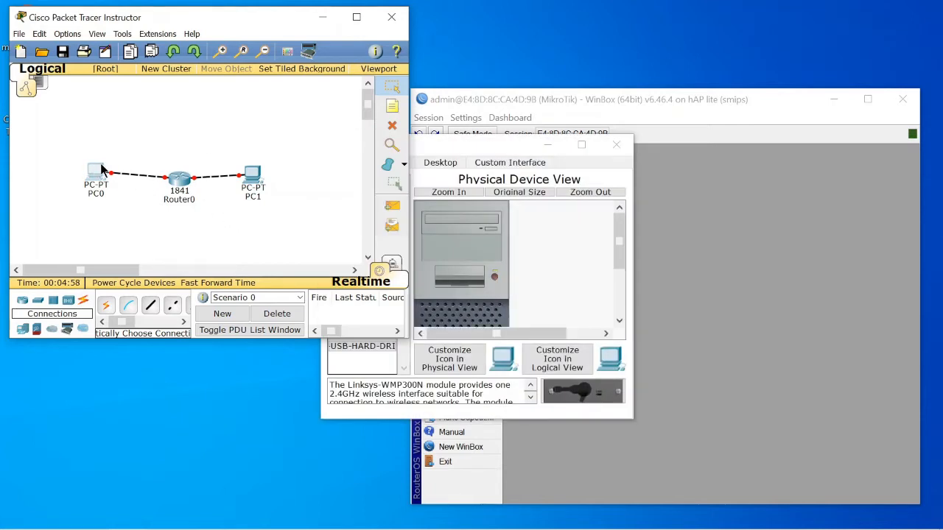
pyautogui.click(434, 164)
pyautogui.click(359, 214)
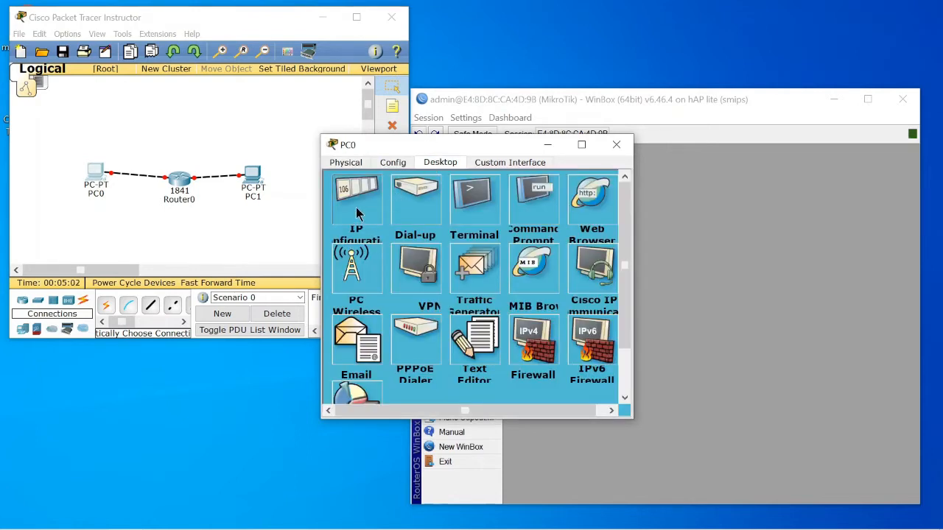
pyautogui.click(437, 221)
pyautogui.write('192.168.1.2')
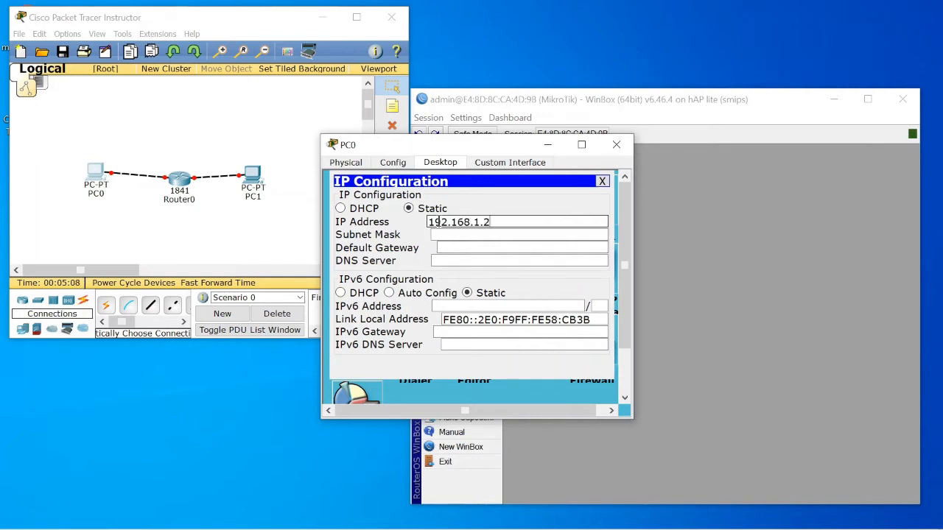
pyautogui.click(437, 236)
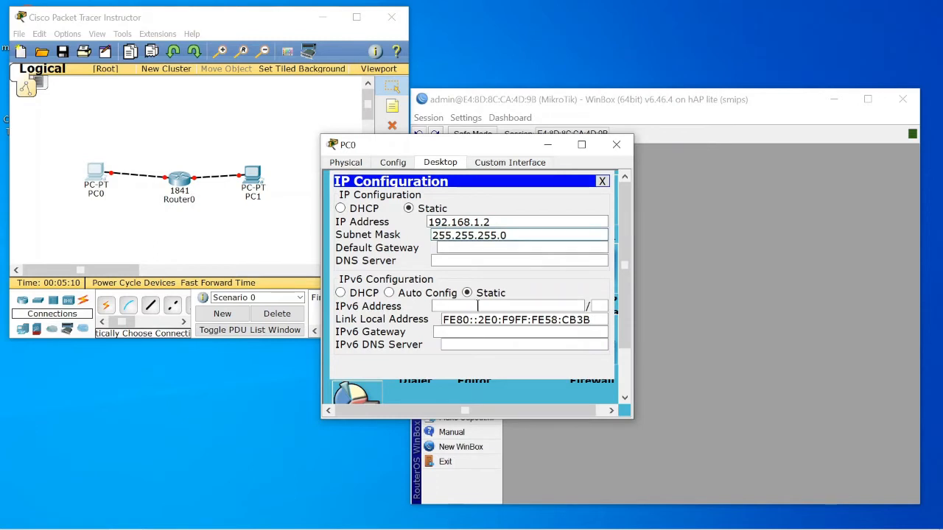
pyautogui.click(616, 148)
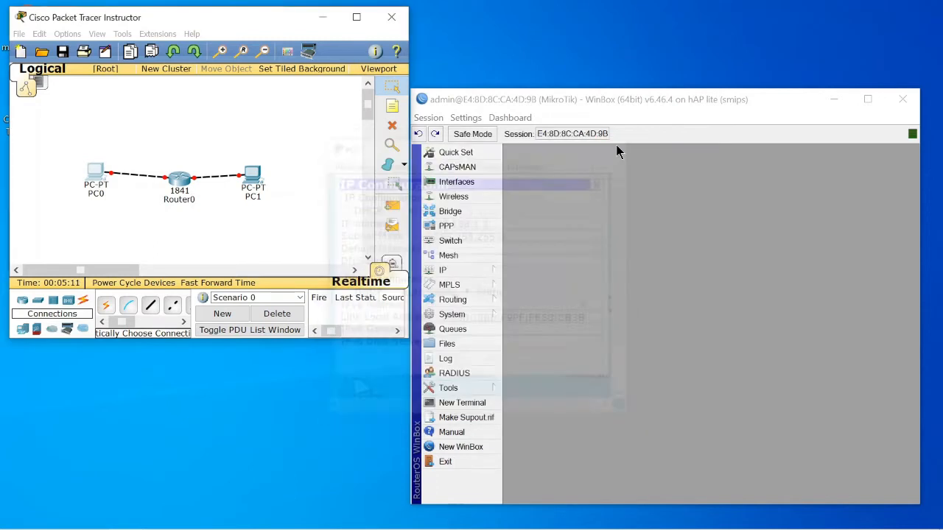
# Step: Assign PC1 the static IP address 192.168.1.3 and its default subnet mask
pyautogui.click(249, 177)
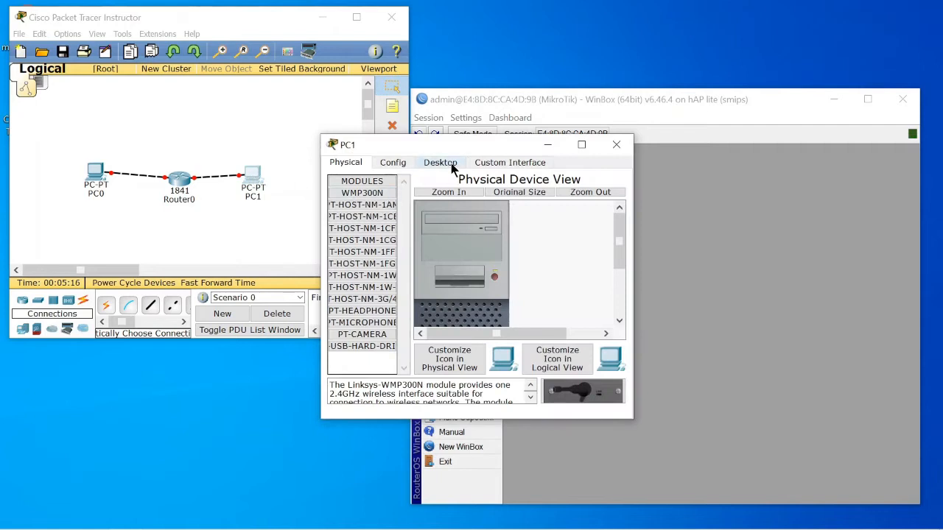
pyautogui.click(452, 166)
pyautogui.click(369, 213)
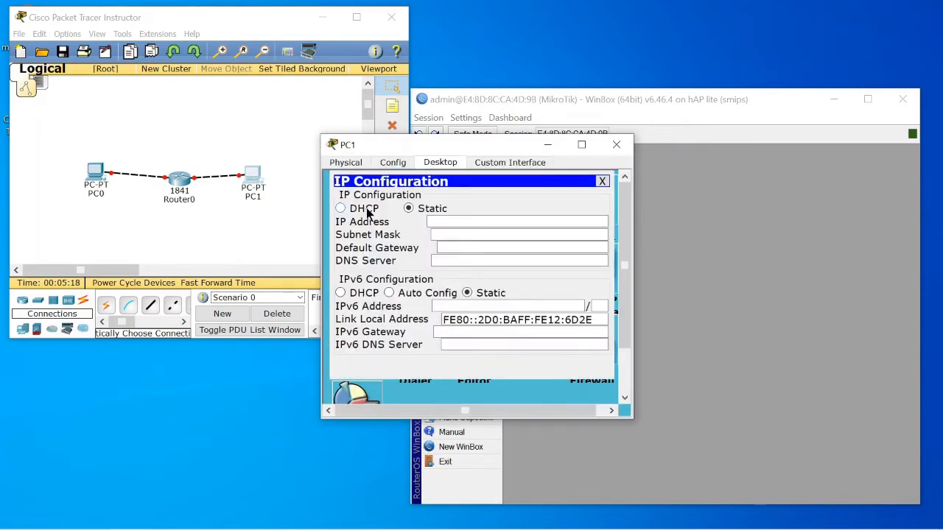
pyautogui.click(443, 221)
pyautogui.write('1')
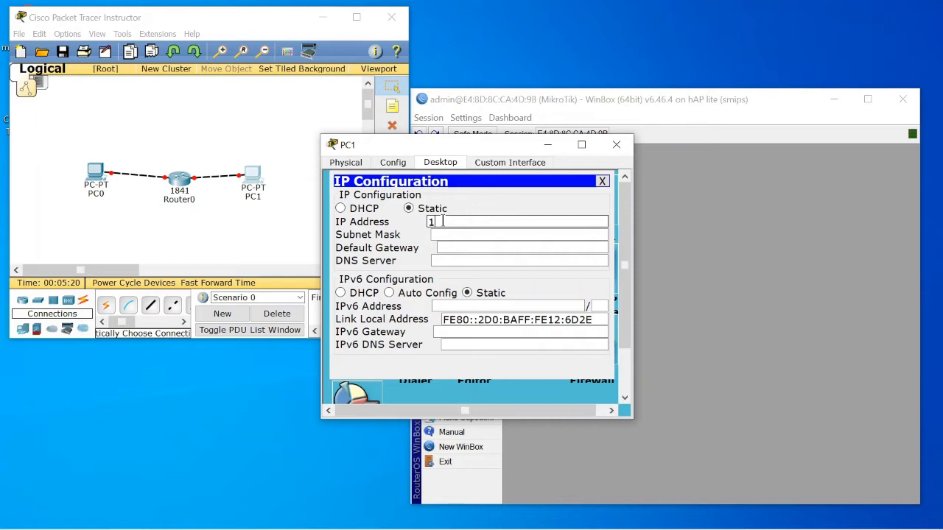
pyautogui.write('92.168.1.3')
pyautogui.click(464, 236)
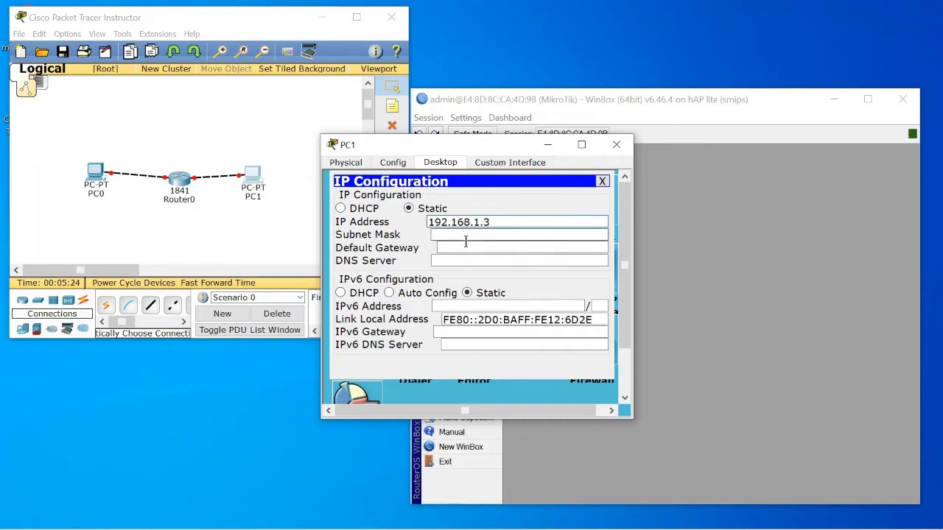
pyautogui.click(617, 144)
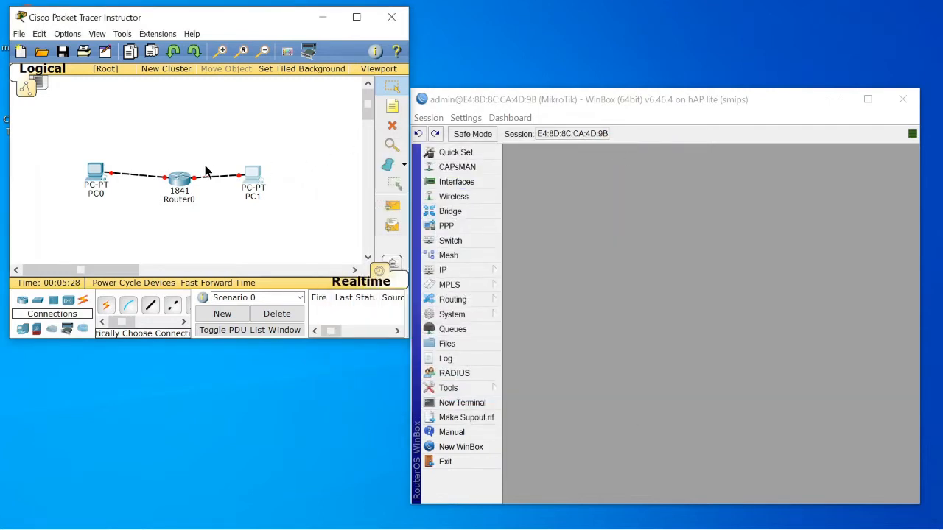
# Step: Examine the FastEthernet0/0 and FastEthernet0/1 interface settings in Router0's configuration, enlarging its window for a full view
pyautogui.click(183, 178)
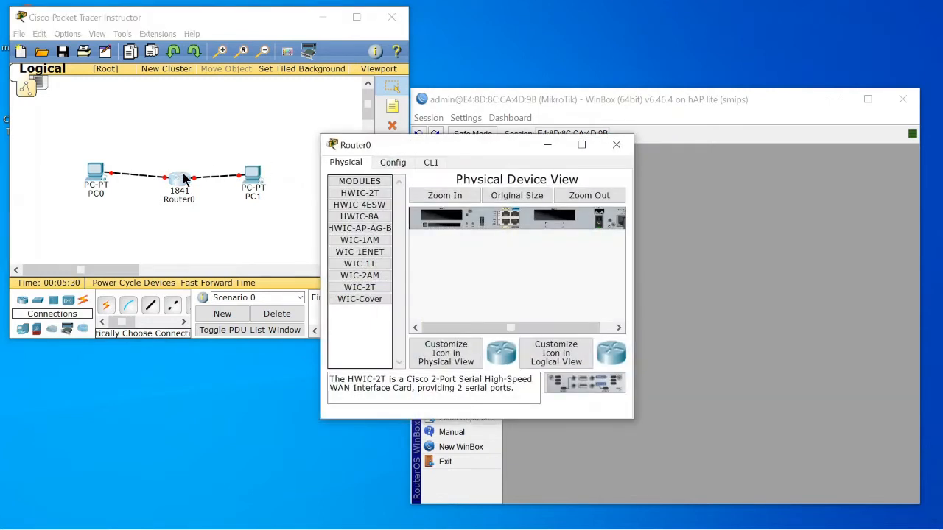
pyautogui.click(385, 165)
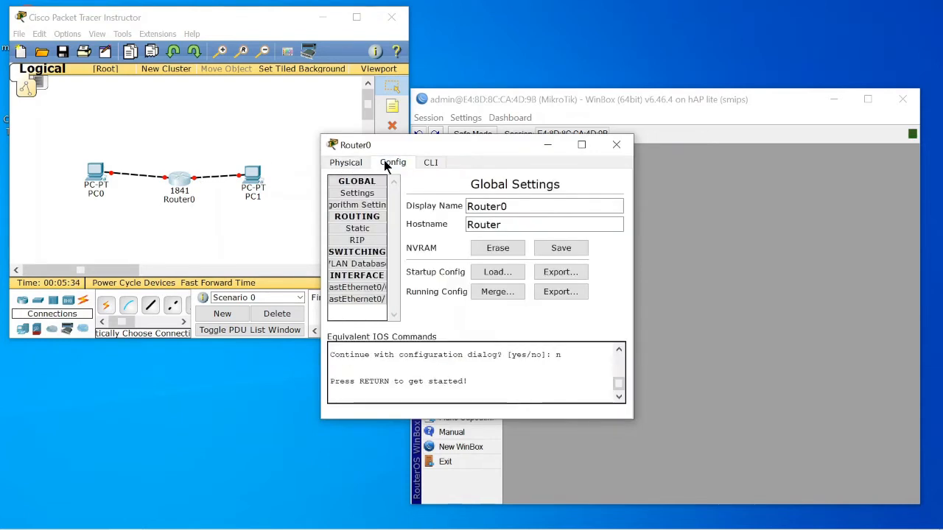
pyautogui.click(372, 288)
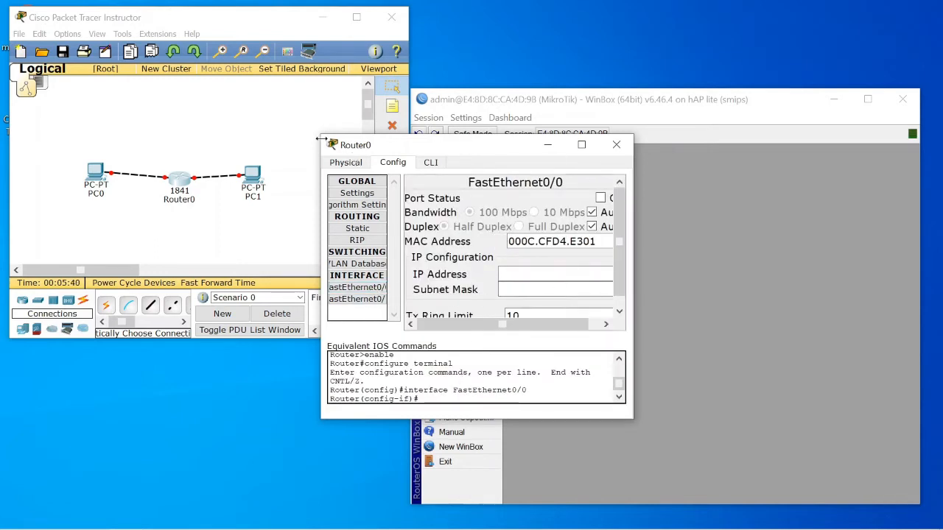
pyautogui.moveTo(322, 134); pyautogui.dragTo(272, 74)
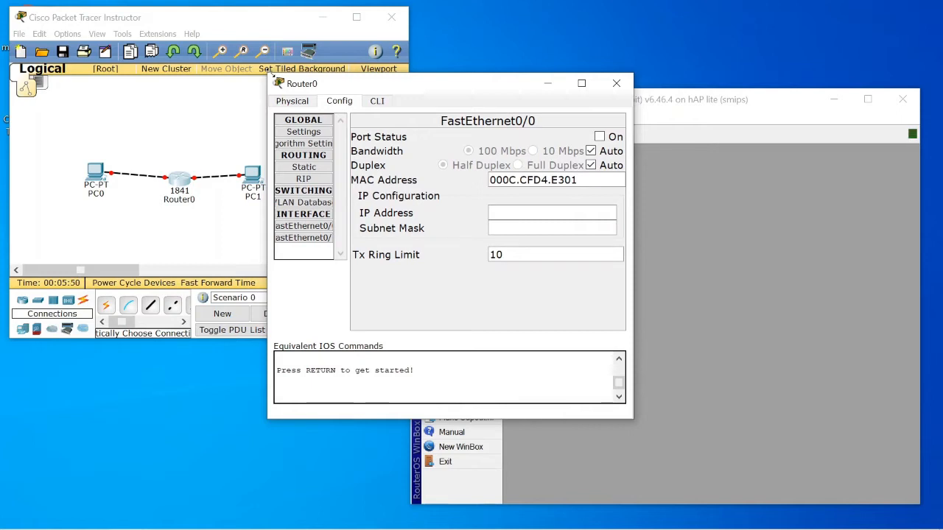
pyautogui.click(298, 238)
pyautogui.click(296, 236)
pyautogui.click(305, 228)
pyautogui.click(306, 238)
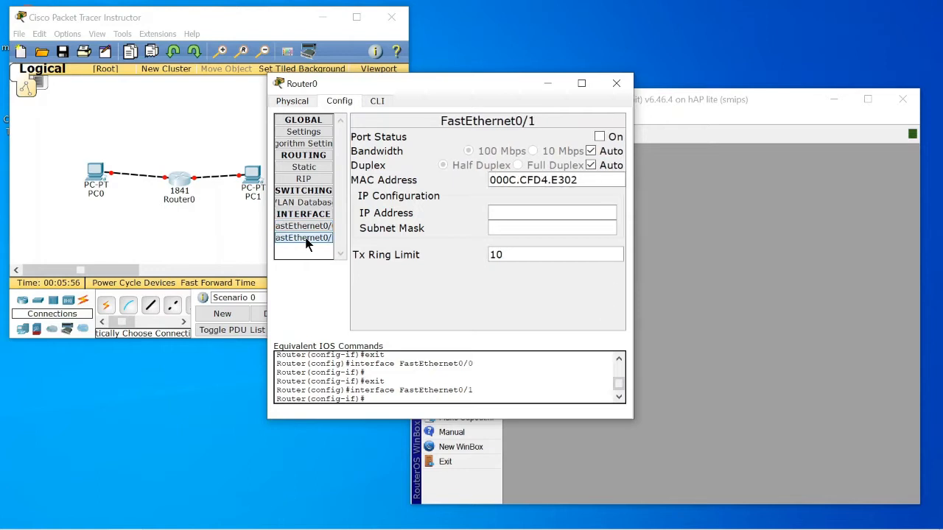
pyautogui.click(306, 228)
pyautogui.click(310, 239)
# Step: Add two more generic PCs to the workspace, one above Router0 and one below it
pyautogui.click(192, 206)
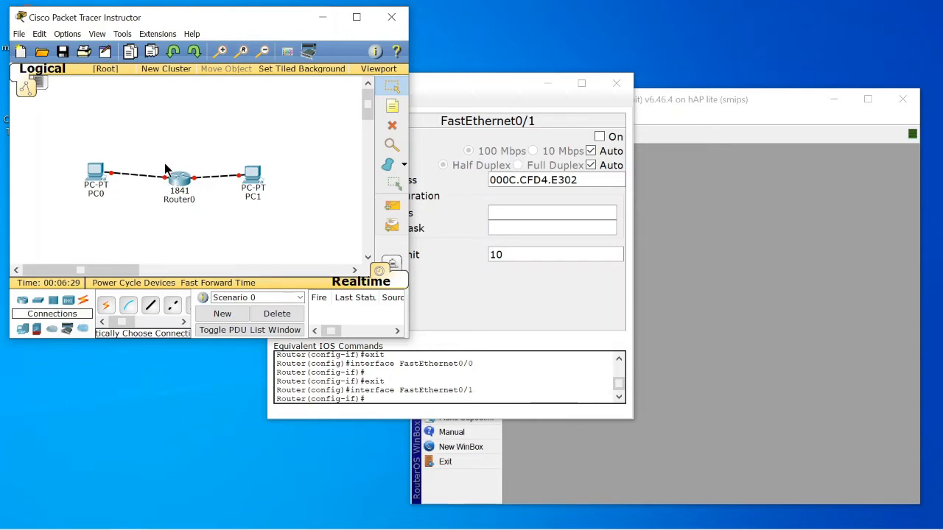
pyautogui.click(26, 330)
pyautogui.moveTo(106, 304); pyautogui.dragTo(174, 107)
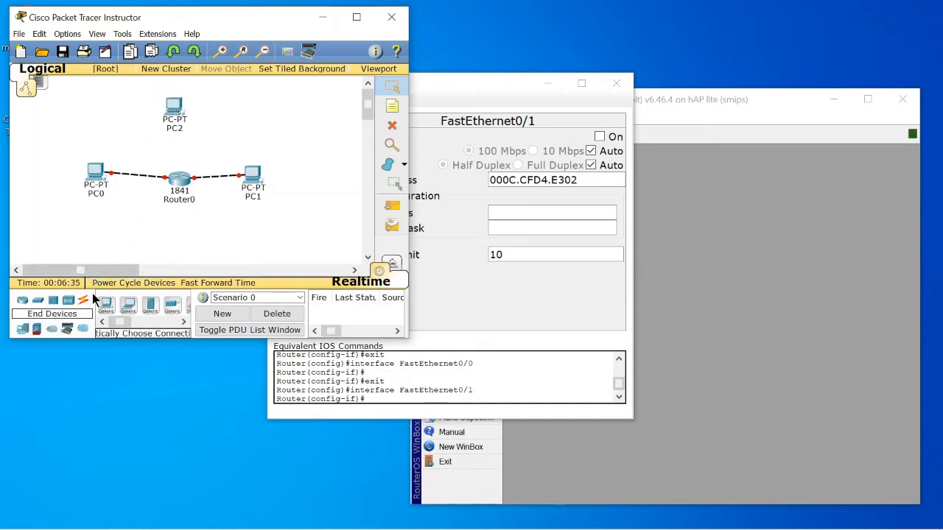
pyautogui.moveTo(107, 305); pyautogui.dragTo(133, 247)
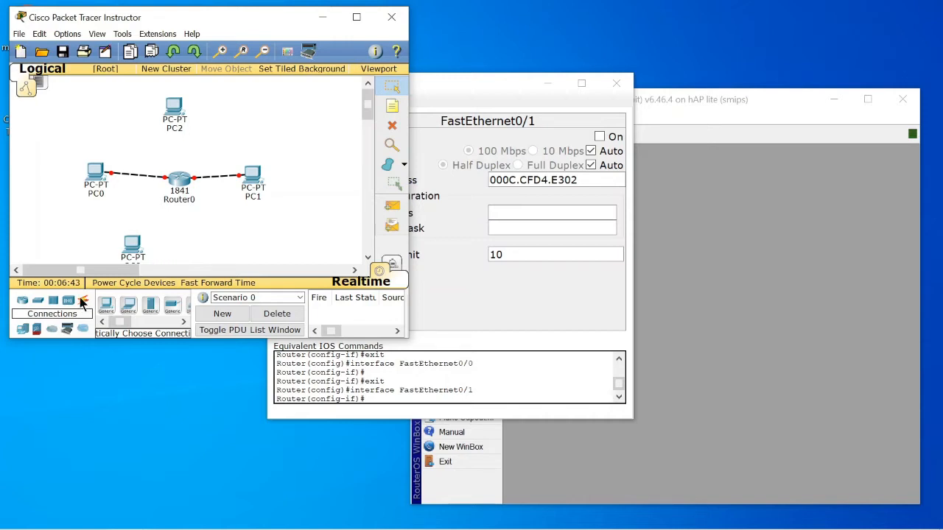
# Step: Try to connect PC2 to Router0 with an automatically chosen cable
pyautogui.click(82, 305)
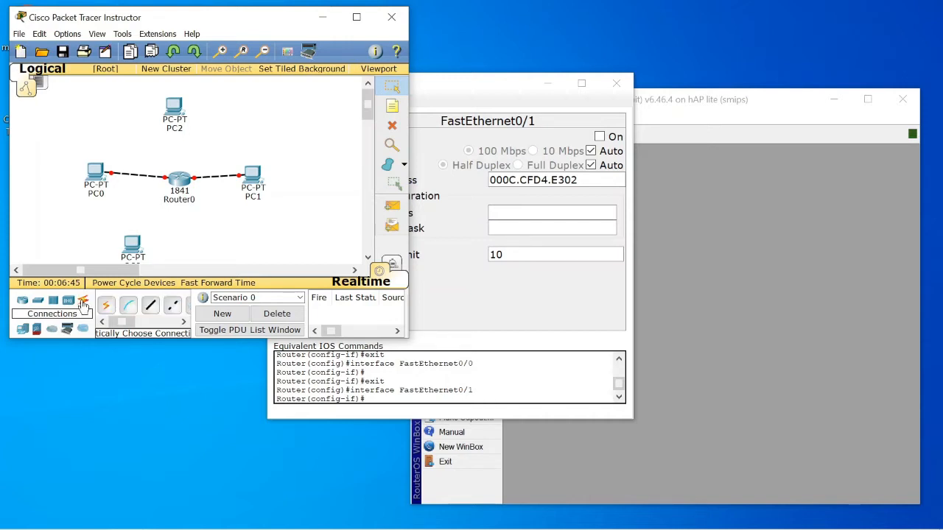
pyautogui.click(105, 305)
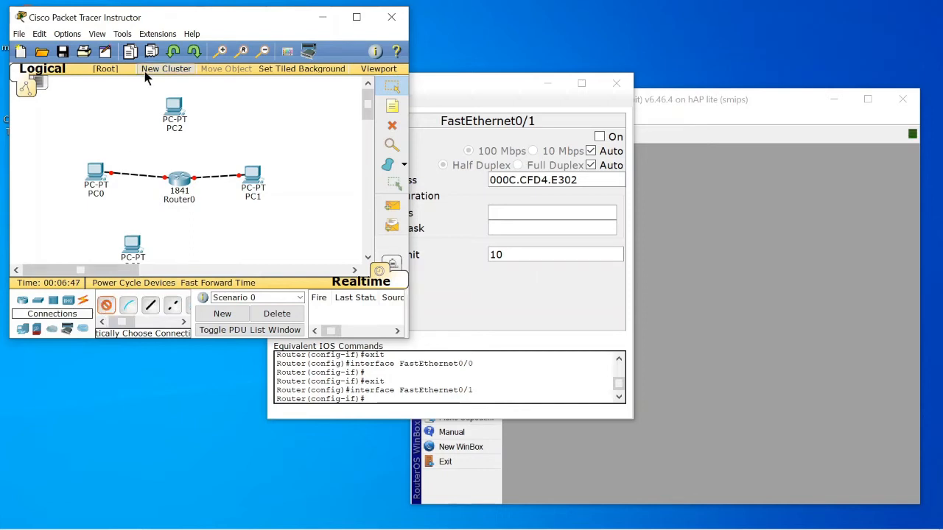
pyautogui.click(171, 108)
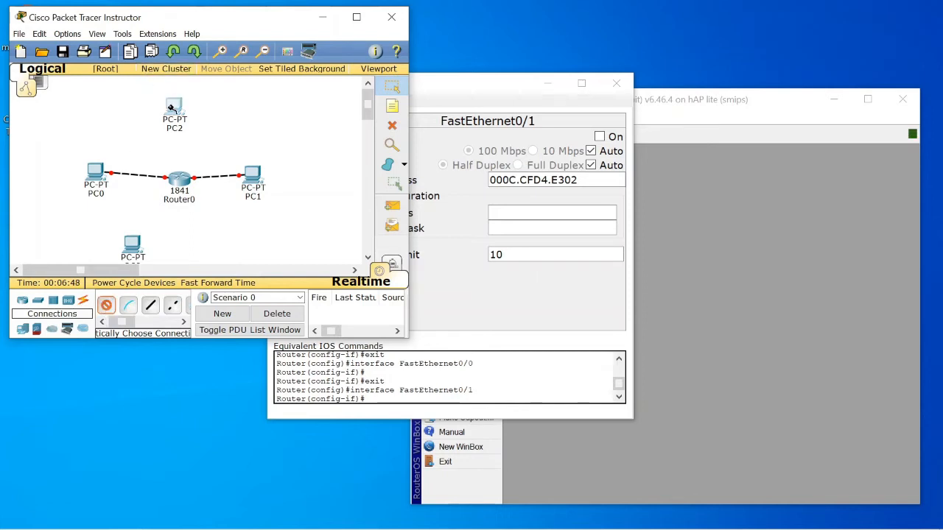
pyautogui.click(182, 181)
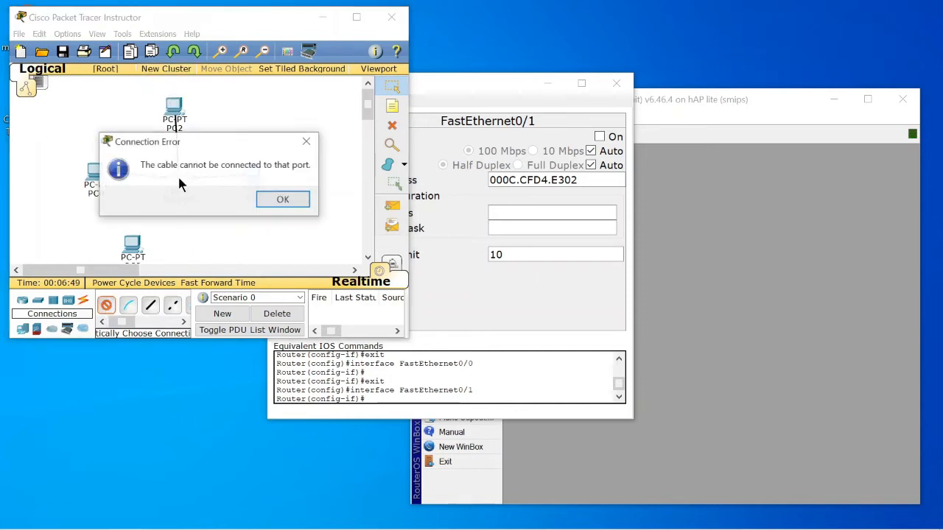
pyautogui.click(265, 200)
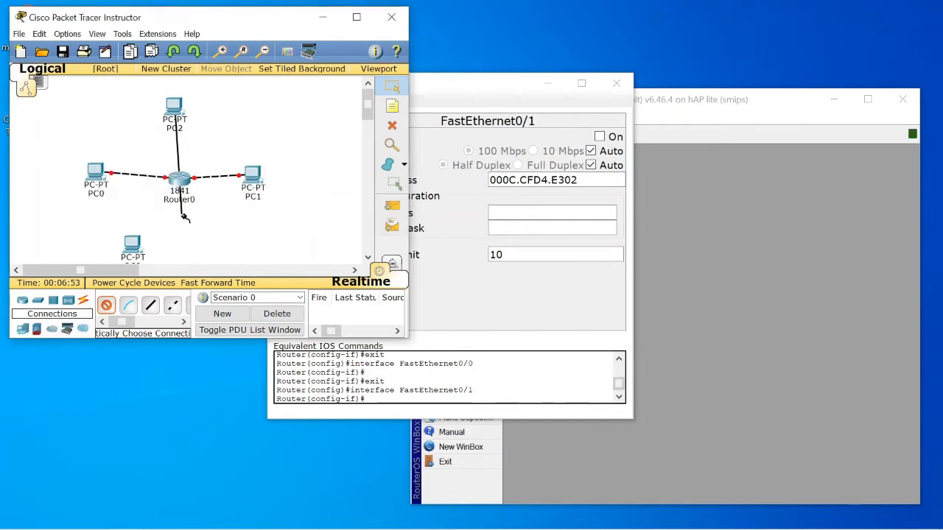
pyautogui.click(179, 189)
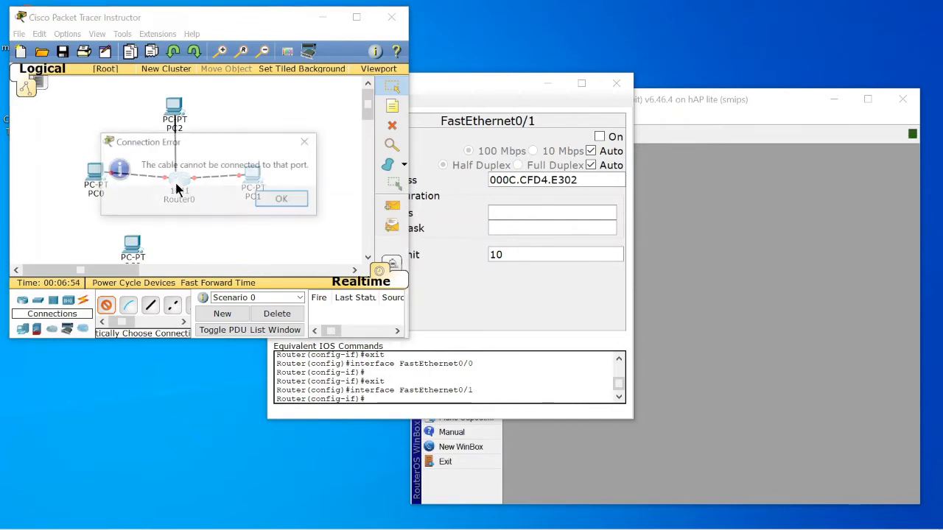
pyautogui.click(271, 200)
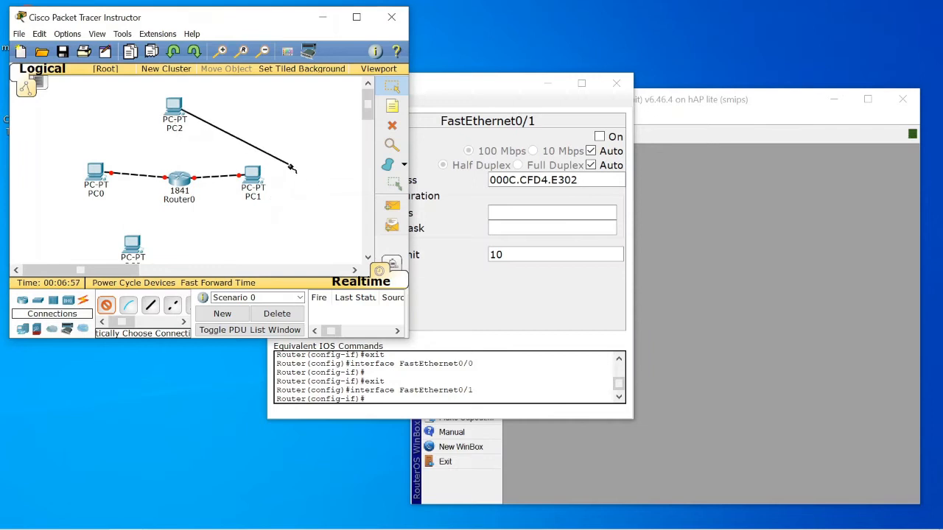
pyautogui.press('Escape')
# Step: Try to connect PC2's FastEthernet0 port to Router0 with a copper straight-through cable
pyautogui.click(152, 305)
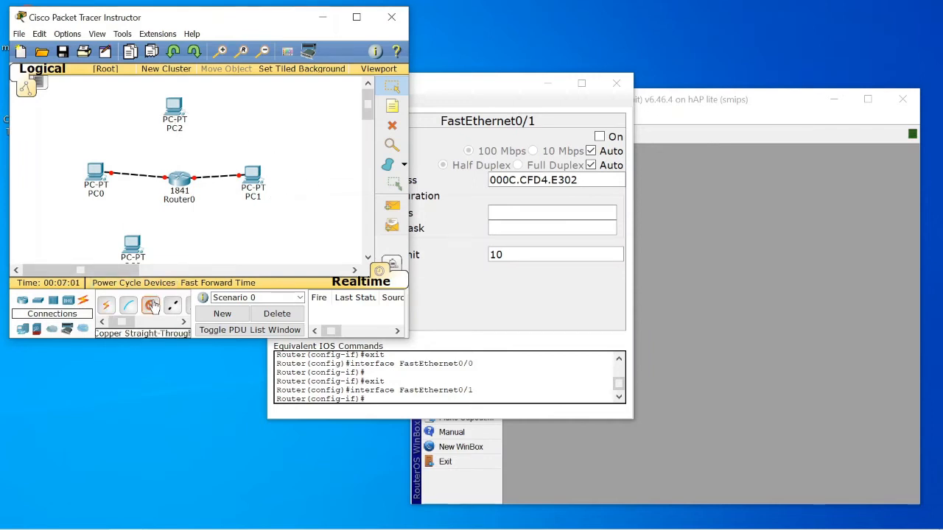
pyautogui.click(174, 112)
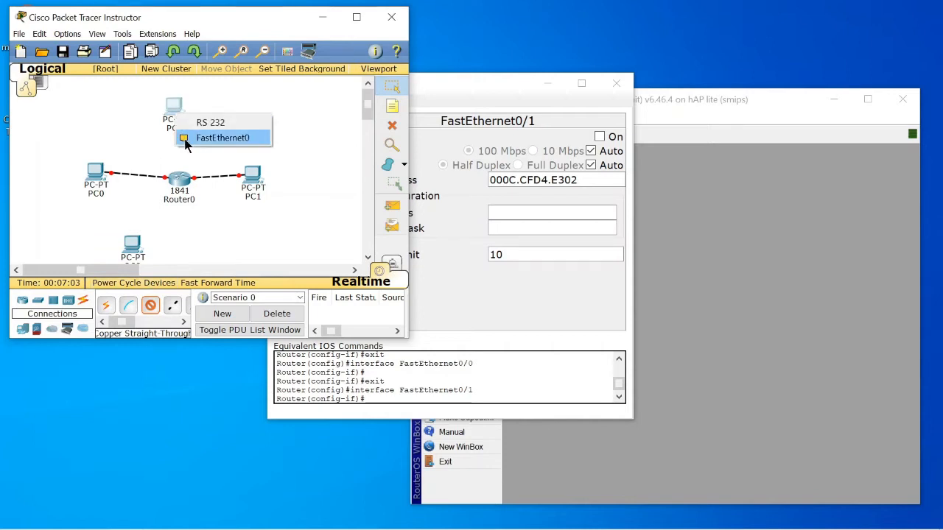
pyautogui.click(187, 139)
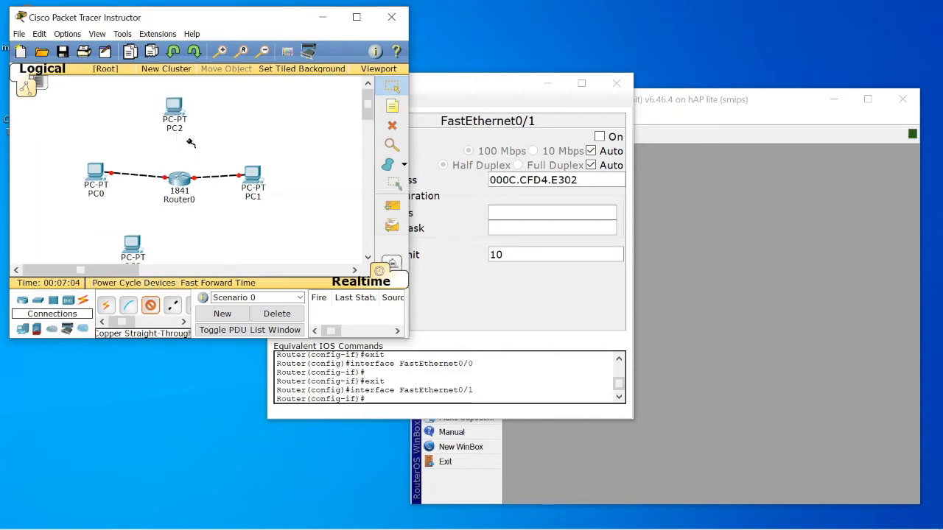
pyautogui.click(177, 184)
pyautogui.click(175, 233)
pyautogui.click(178, 183)
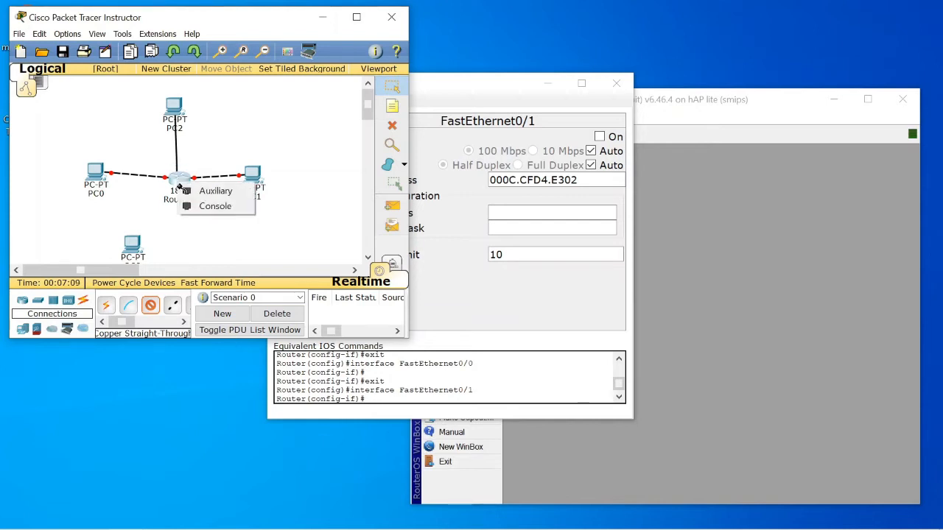
pyautogui.click(163, 228)
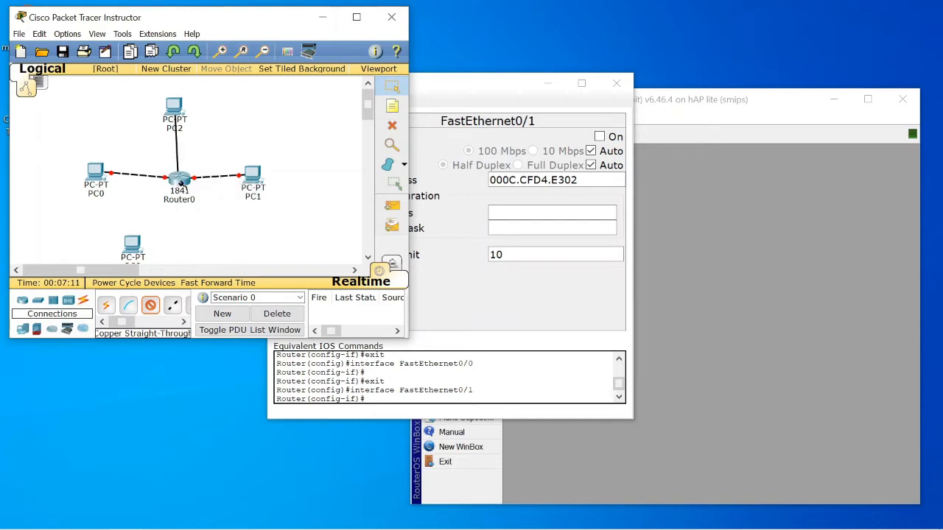
pyautogui.press('Escape')
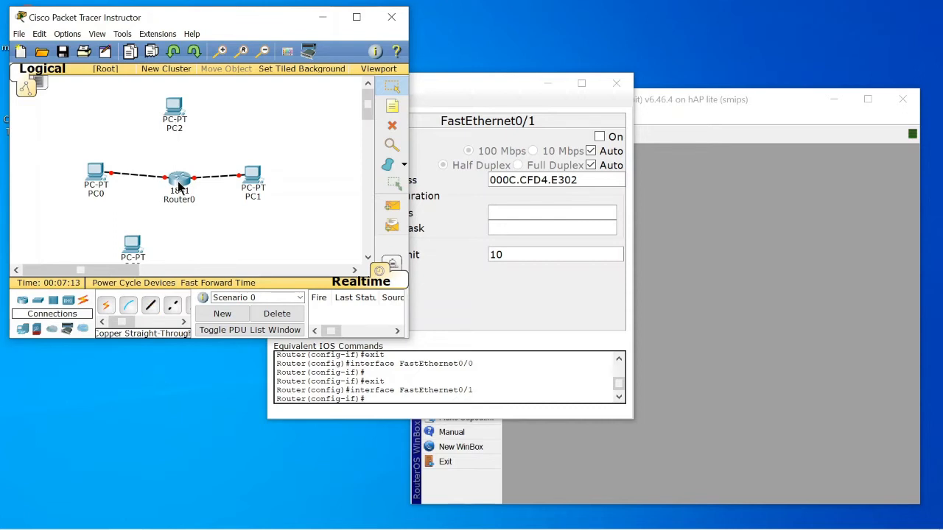
# Step: Try to install the HWIC-4ESW module in Router0's left expansion slot while the router is powered on
pyautogui.click(178, 185)
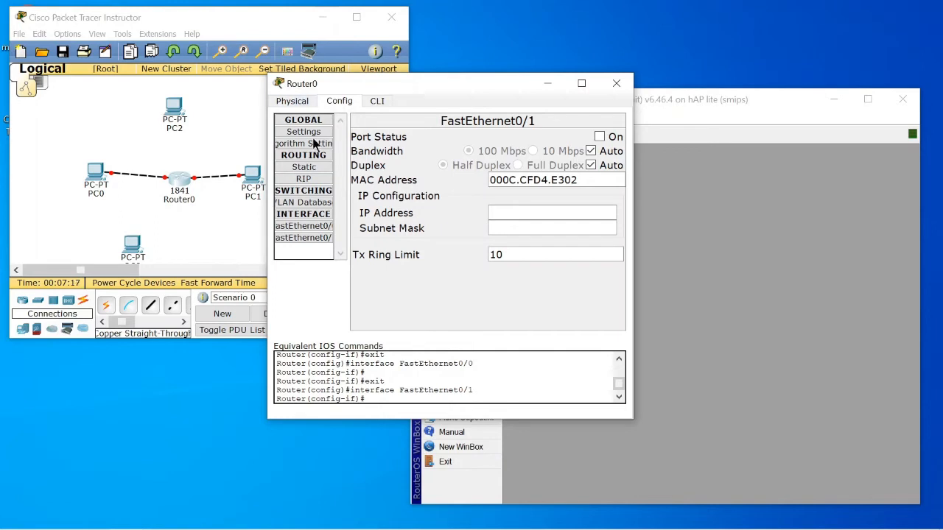
pyautogui.click(293, 101)
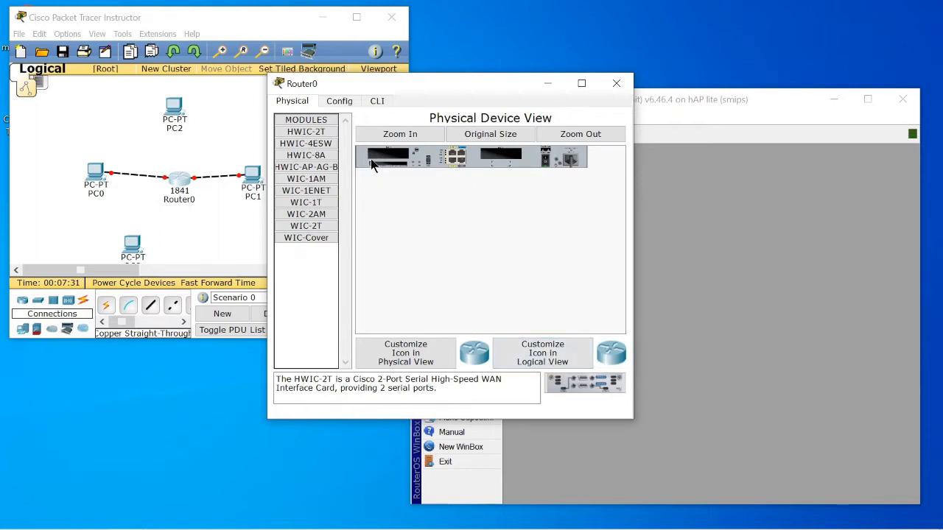
pyautogui.click(317, 121)
pyautogui.click(317, 122)
pyautogui.click(319, 145)
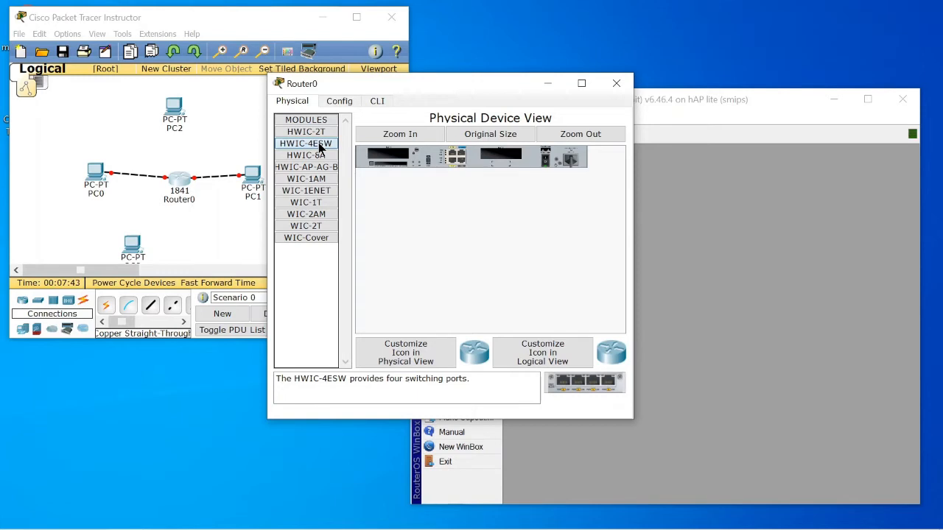
pyautogui.moveTo(319, 146); pyautogui.dragTo(385, 154)
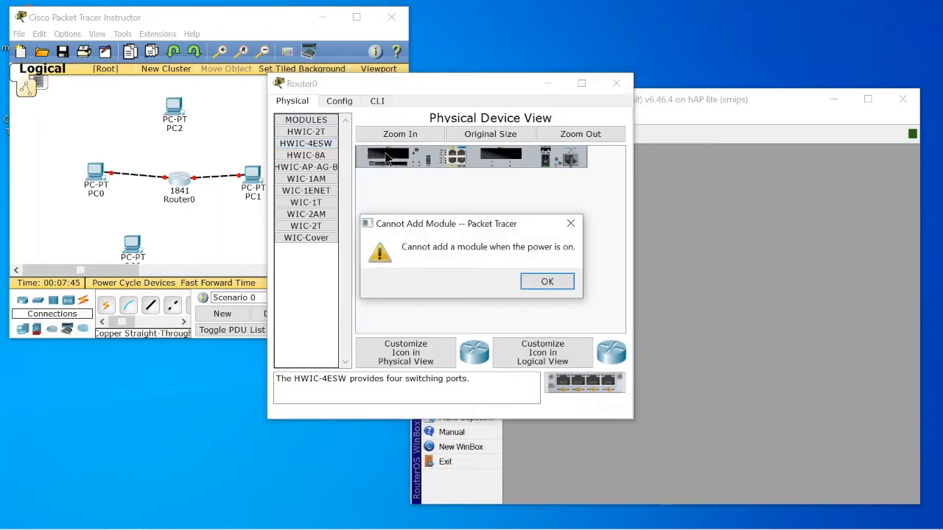
pyautogui.click(544, 285)
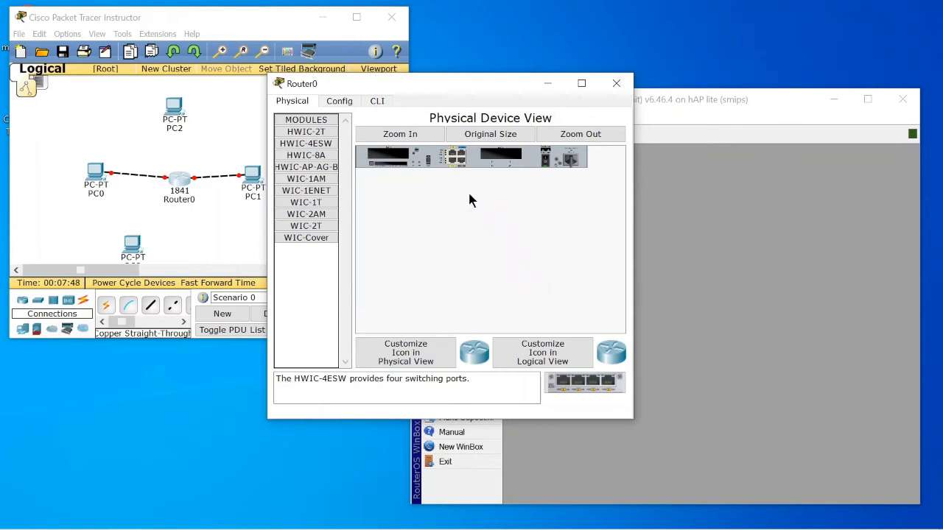
# Step: With Router0 powered off, install the HWIC-4ESW module in its left expansion slot and close the router's window
pyautogui.click(343, 105)
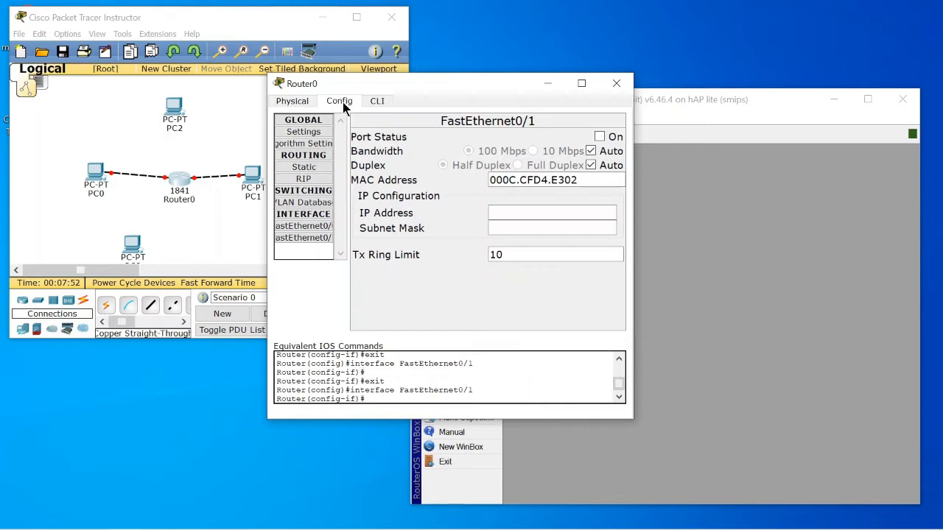
pyautogui.click(372, 105)
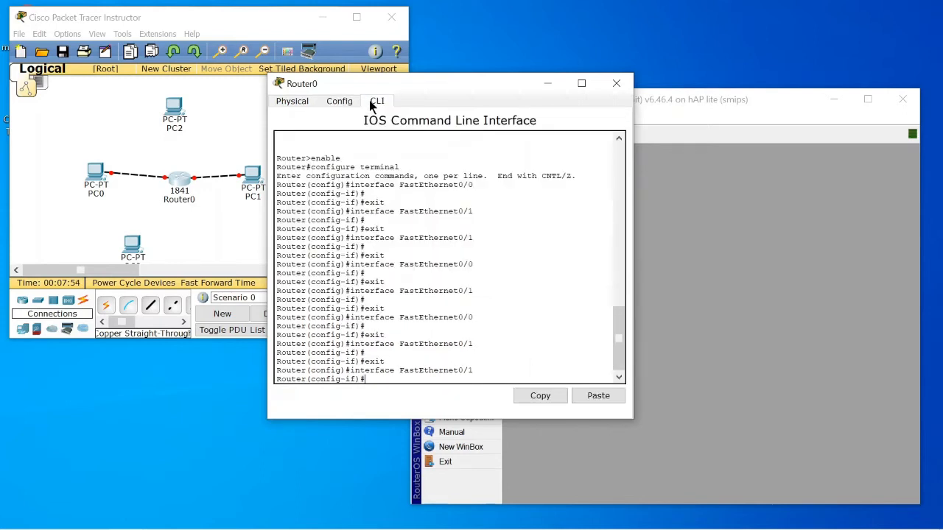
pyautogui.click(302, 104)
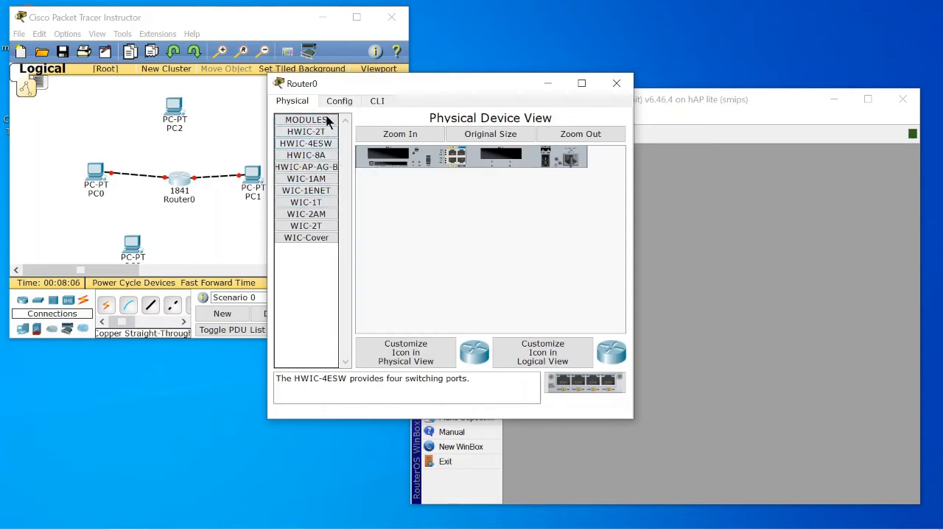
pyautogui.moveTo(319, 146); pyautogui.dragTo(382, 156)
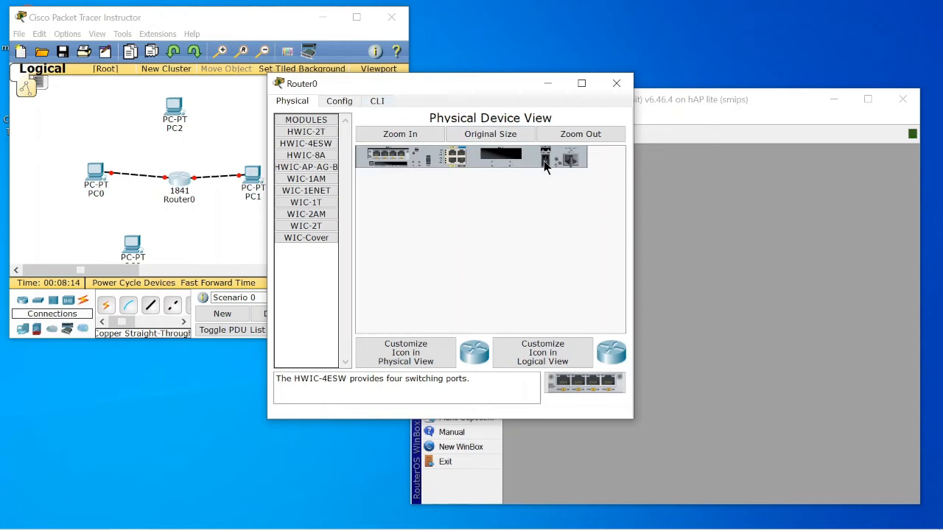
pyautogui.click(616, 82)
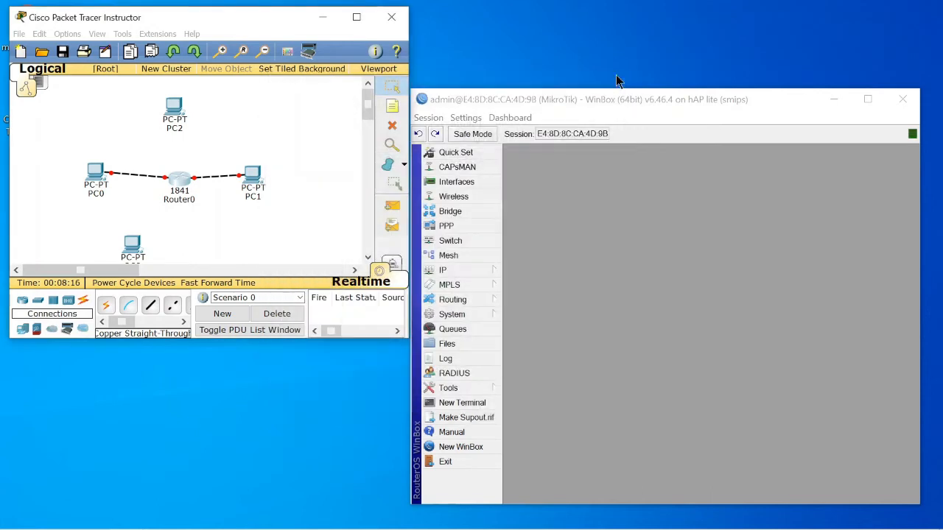
# Step: Connect PC2's FastEthernet0 port to Router0's FastEthernet0/1/0 port with a copper straight-through cable
pyautogui.click(151, 305)
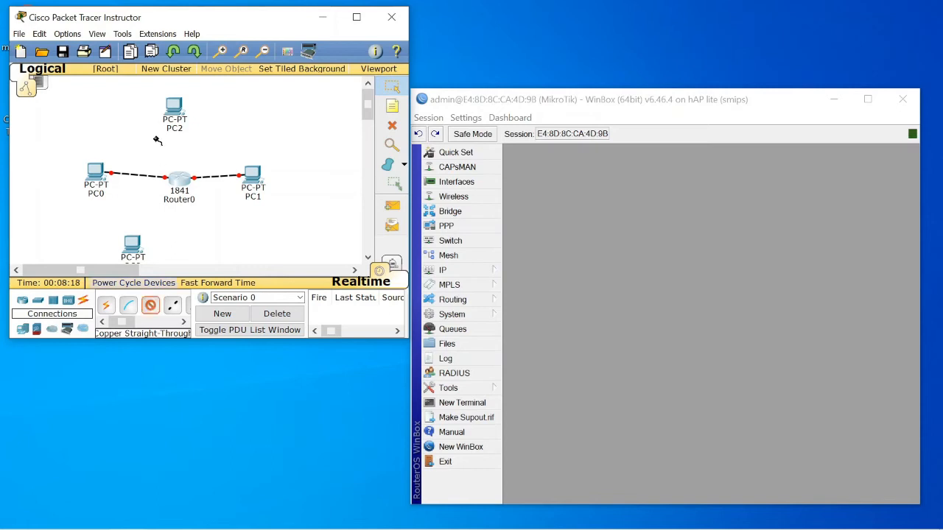
pyautogui.click(174, 108)
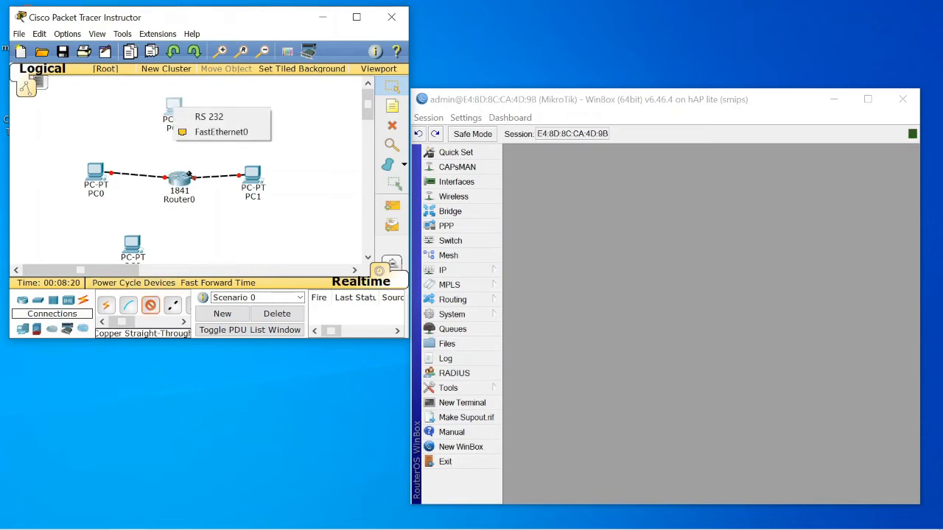
pyautogui.click(218, 132)
pyautogui.click(182, 182)
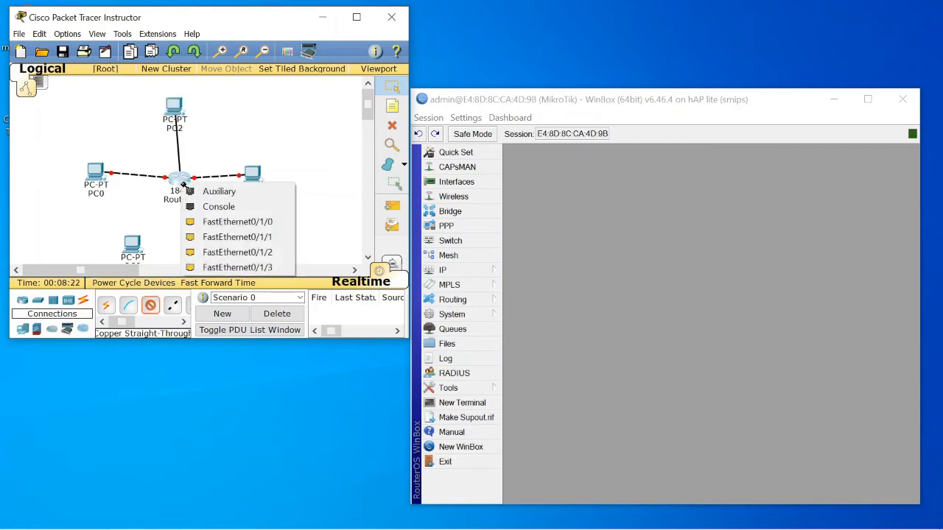
pyautogui.click(246, 125)
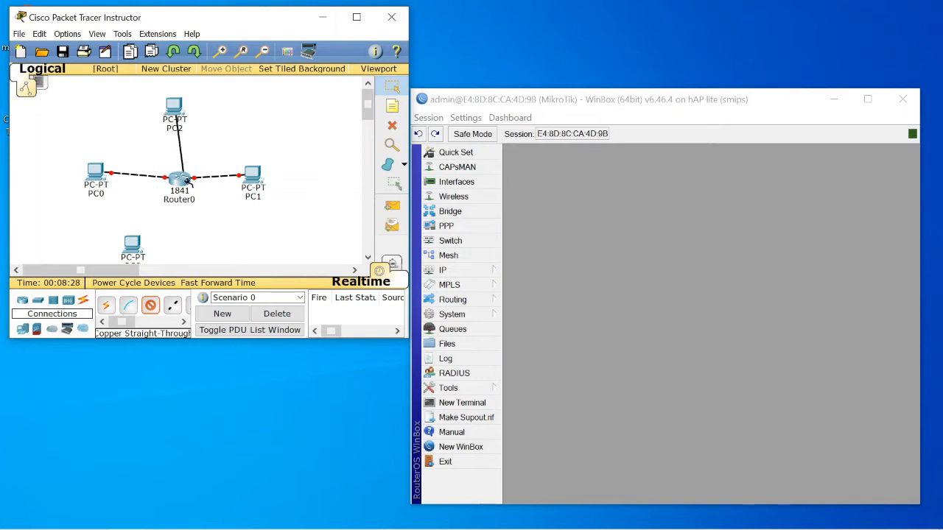
pyautogui.click(188, 180)
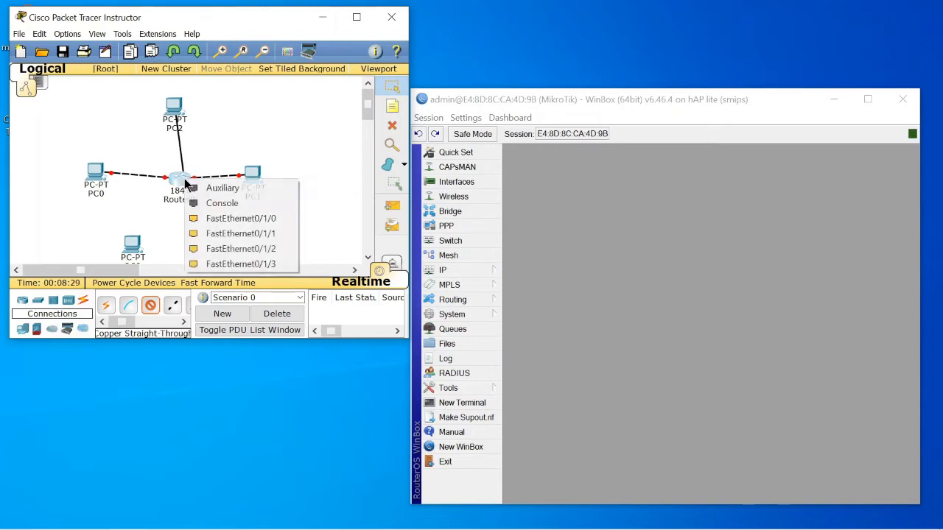
pyautogui.click(221, 218)
# Step: Delete the existing cables linking PC1 and PC0 to Router0
pyautogui.click(393, 126)
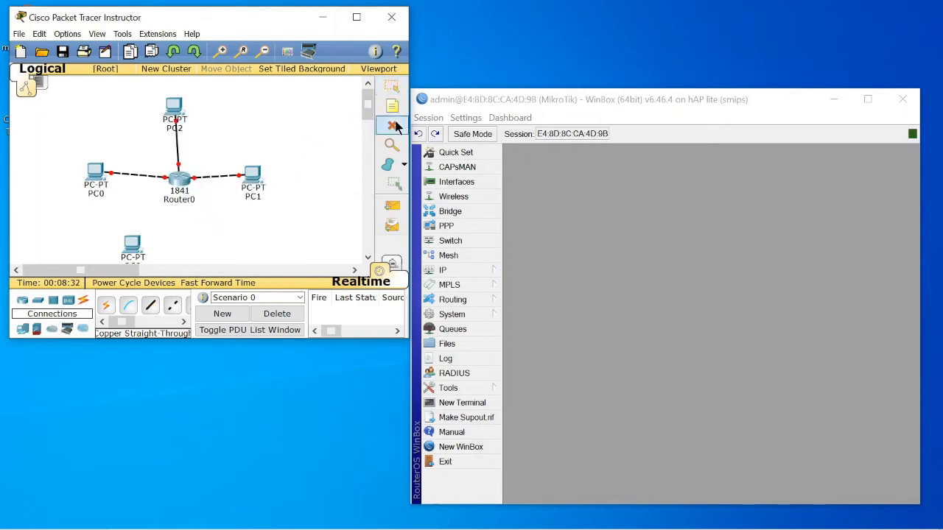
pyautogui.click(222, 176)
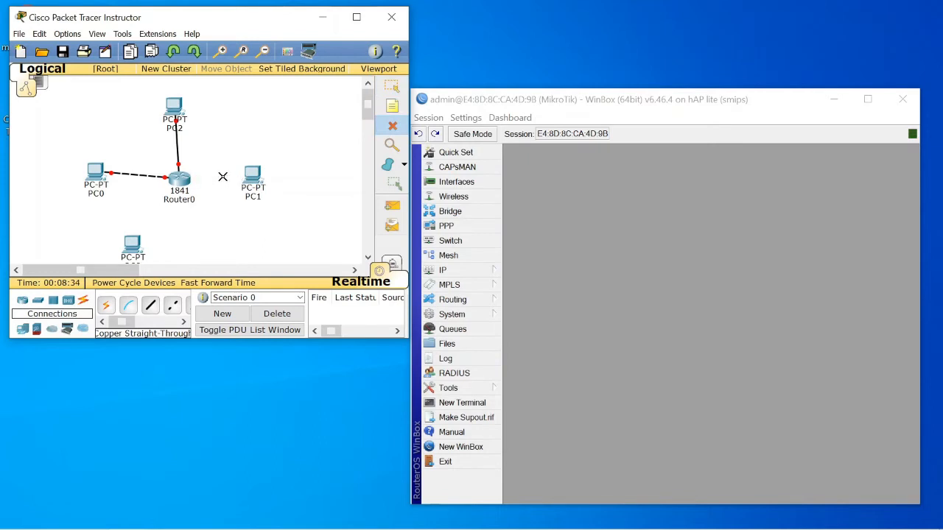
pyautogui.click(135, 176)
pyautogui.click(388, 92)
# Step: Connect PC0's FastEthernet0 port to Router0's FastEthernet0/0 port with a copper straight-through cable
pyautogui.click(152, 305)
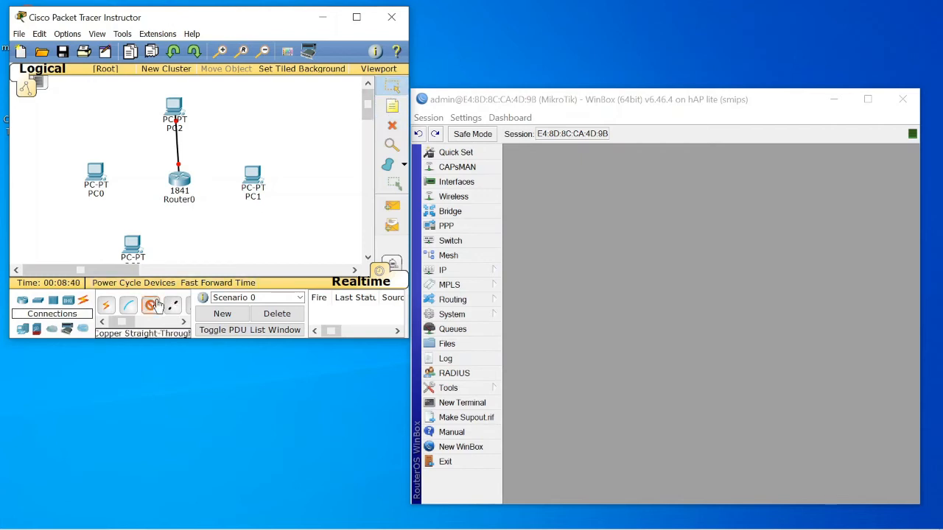
pyautogui.click(103, 180)
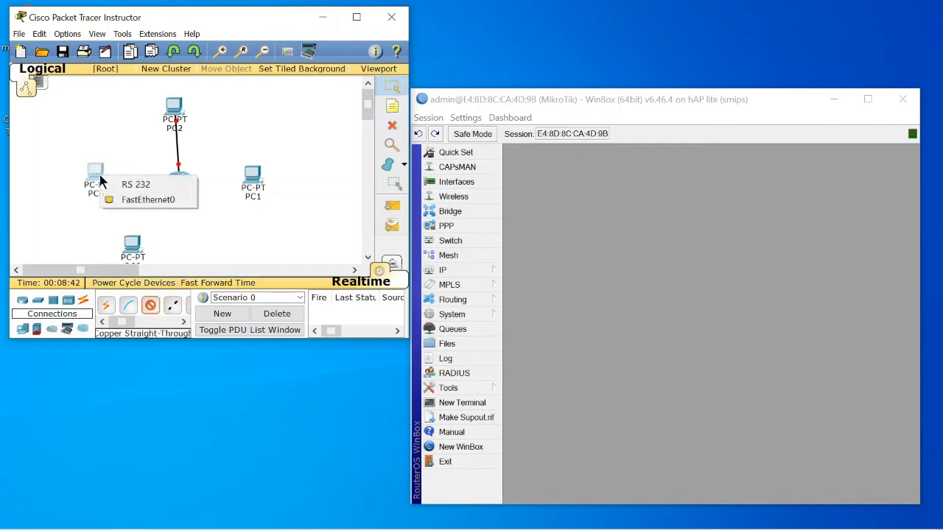
pyautogui.click(150, 199)
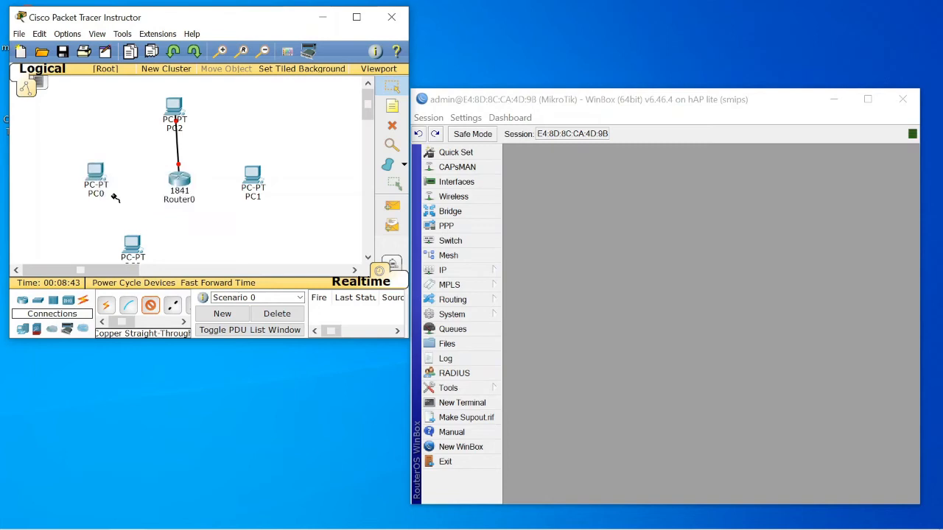
pyautogui.click(186, 180)
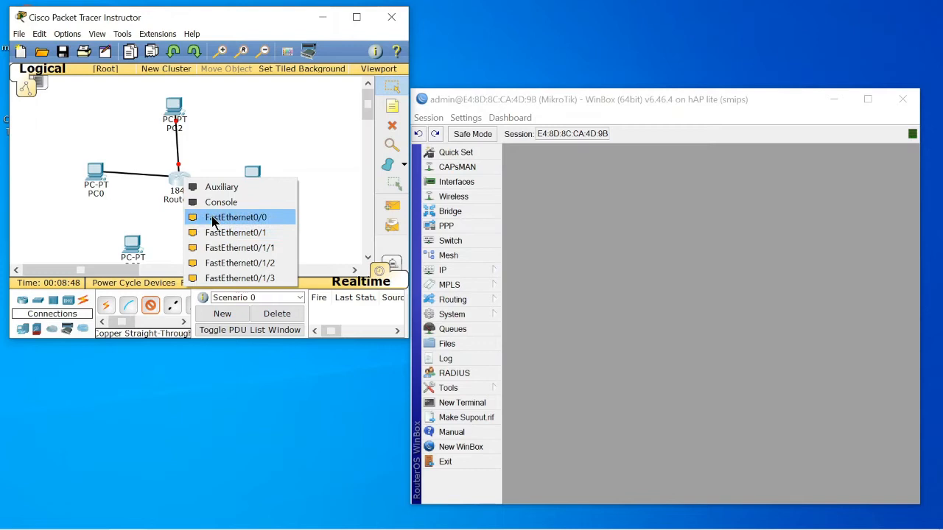
pyautogui.click(211, 217)
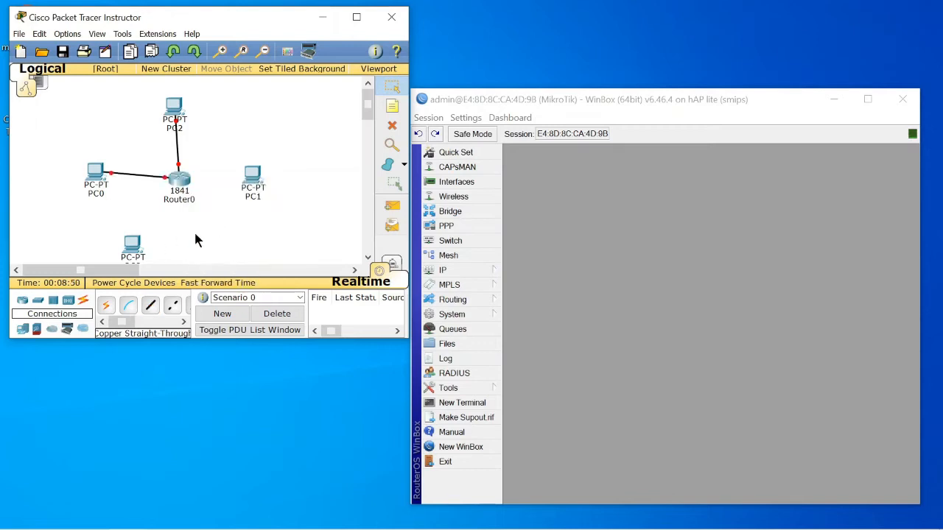
# Step: Connect Router0's FastEthernet0/1 port to PC1 with a copper straight-through cable
pyautogui.click(154, 308)
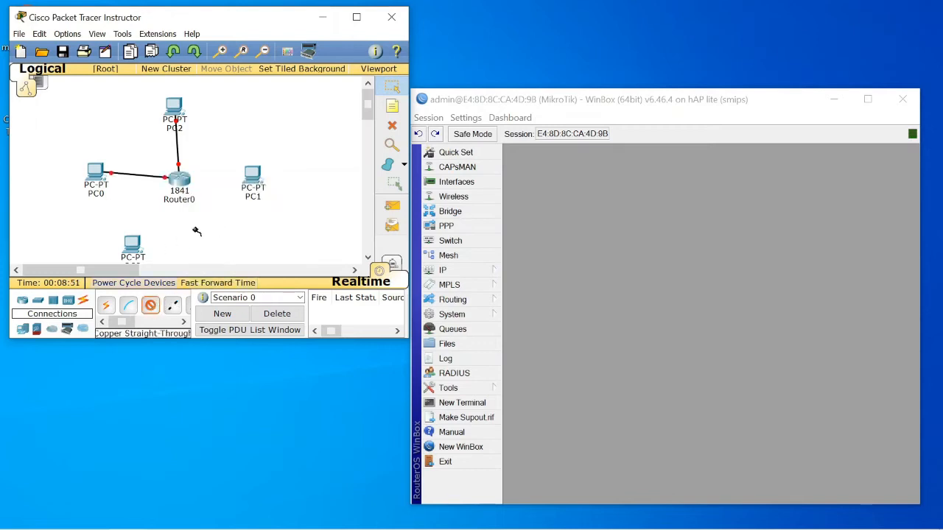
pyautogui.click(189, 182)
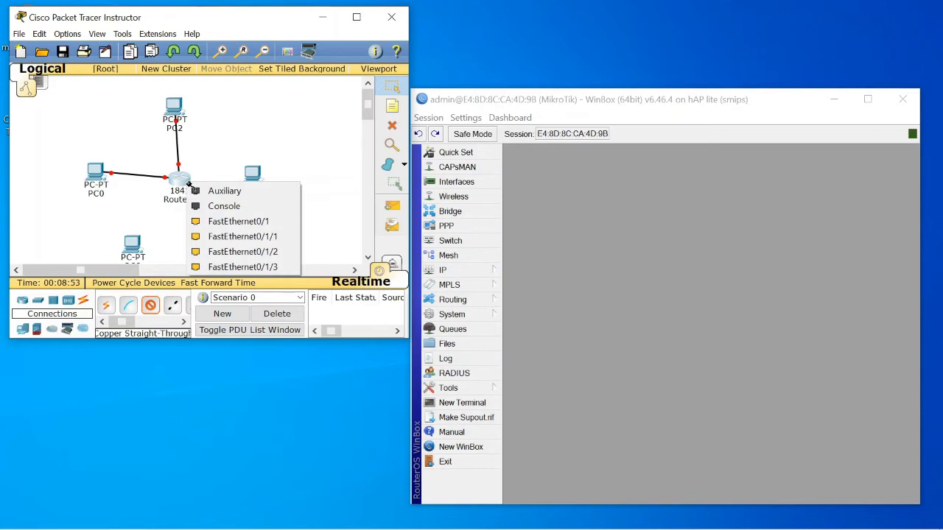
pyautogui.click(215, 222)
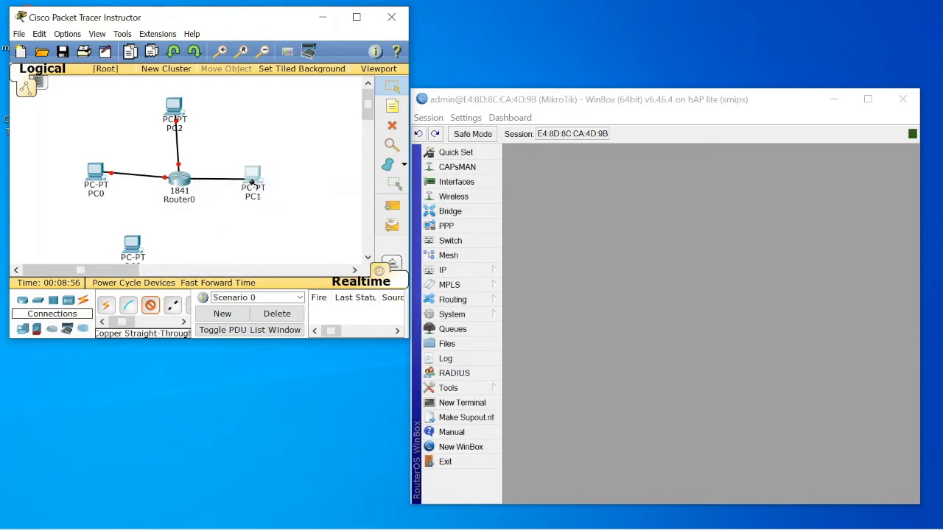
pyautogui.click(250, 190)
pyautogui.click(259, 199)
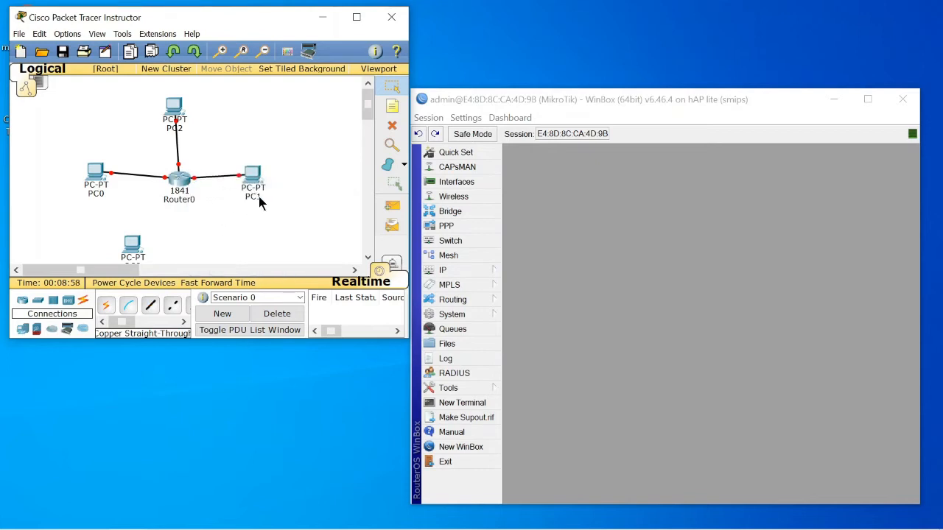
# Step: Connect PC3's FastEthernet0 port to Router0's FastEthernet0/1/1 port with a copper straight-through cable
pyautogui.click(151, 304)
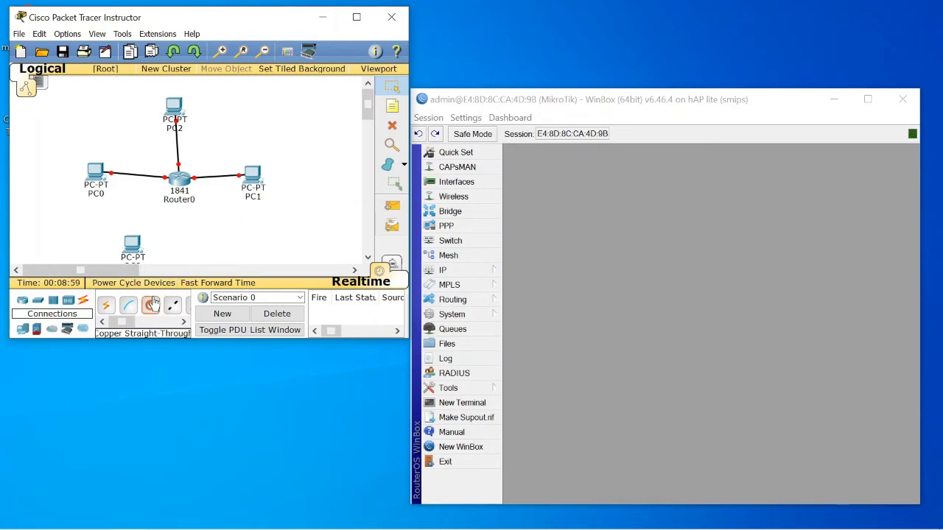
pyautogui.click(135, 251)
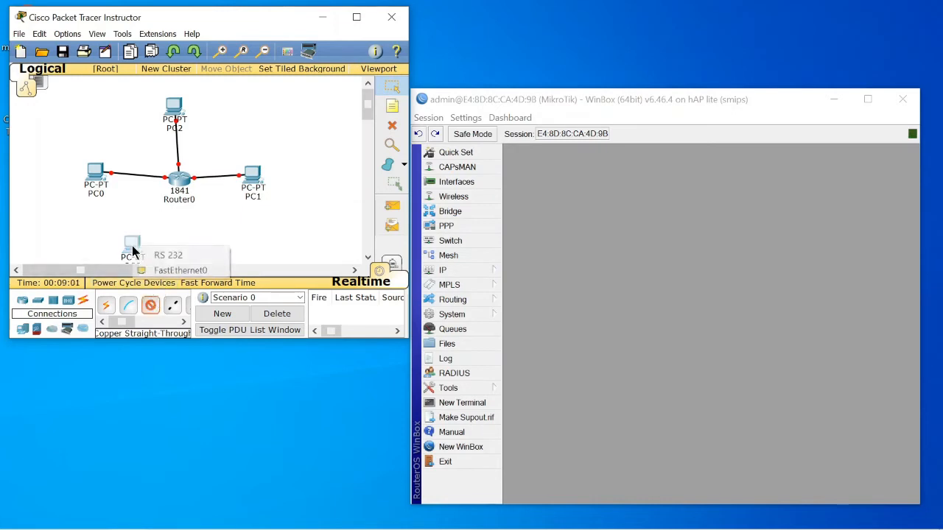
pyautogui.click(161, 271)
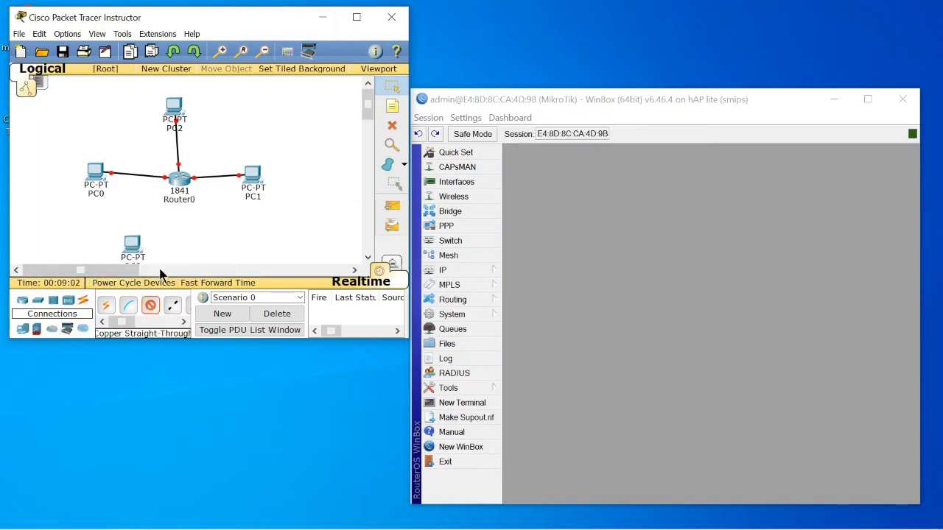
pyautogui.click(183, 184)
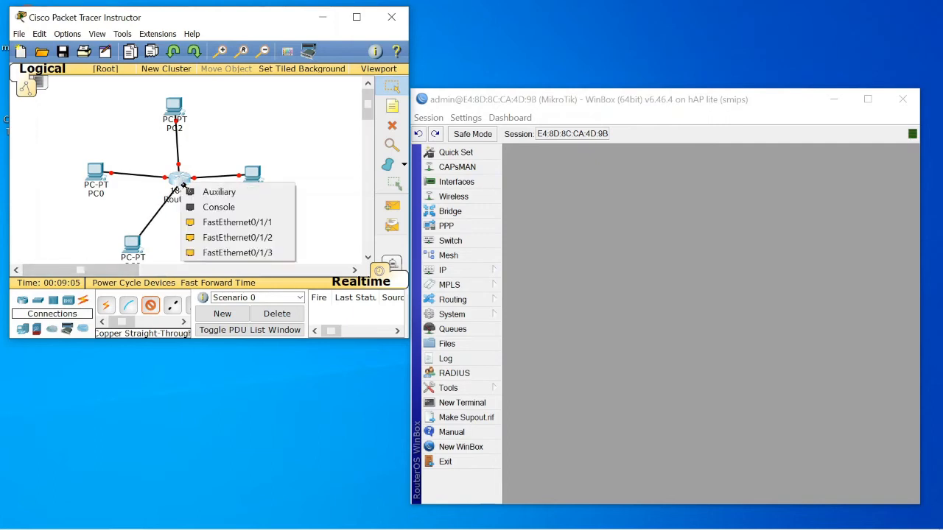
pyautogui.click(199, 225)
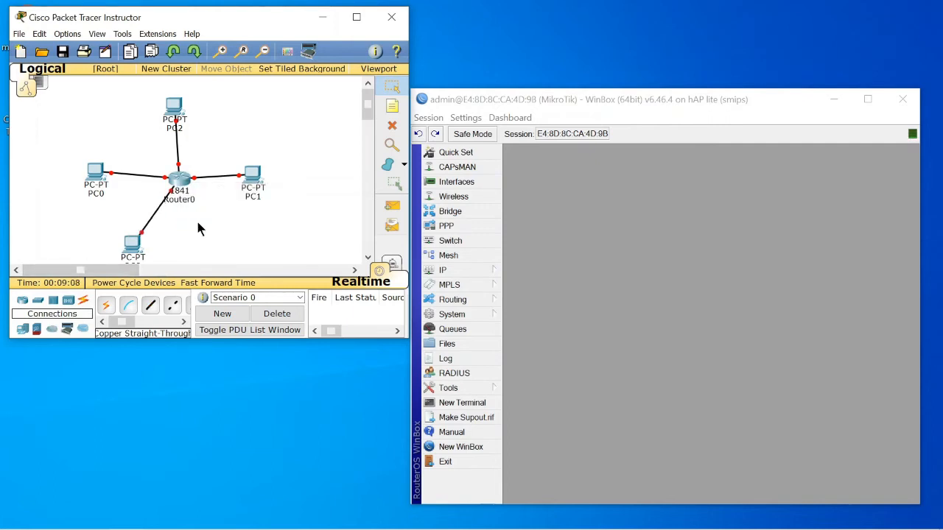
# Step: Examine the list of interfaces in Router0's configuration and close the router's window
pyautogui.click(181, 179)
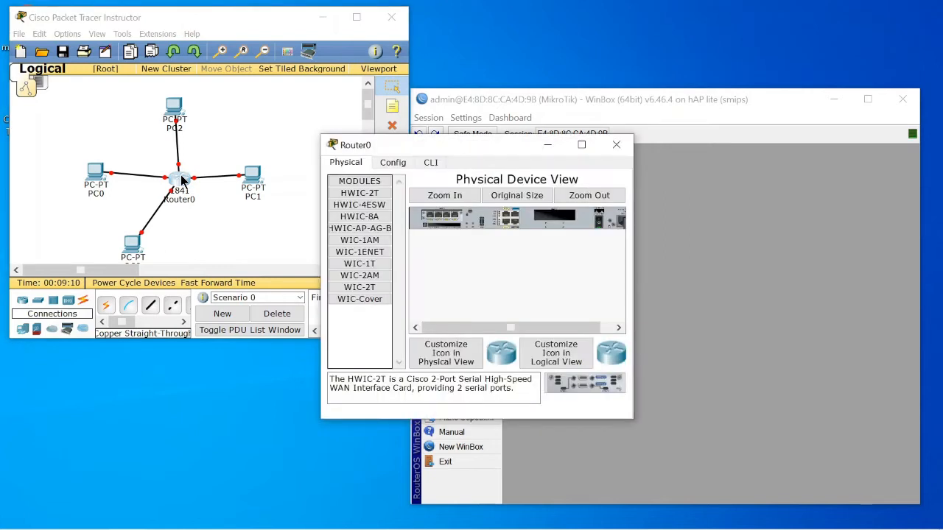
pyautogui.click(394, 164)
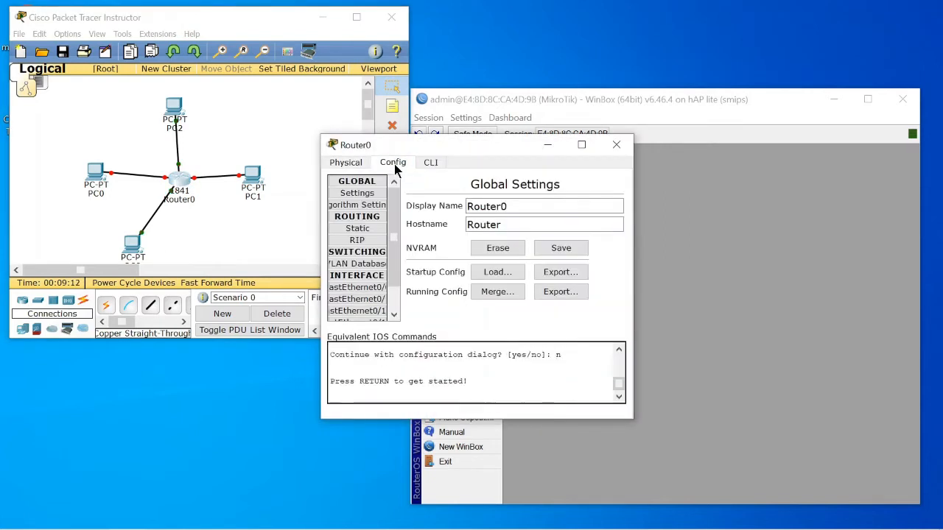
pyautogui.moveTo(391, 242); pyautogui.dragTo(396, 267)
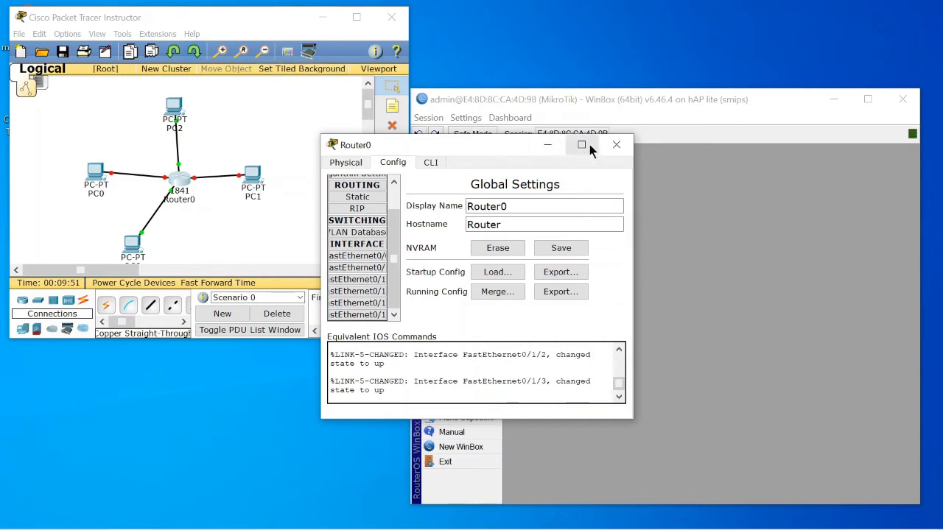
pyautogui.click(616, 144)
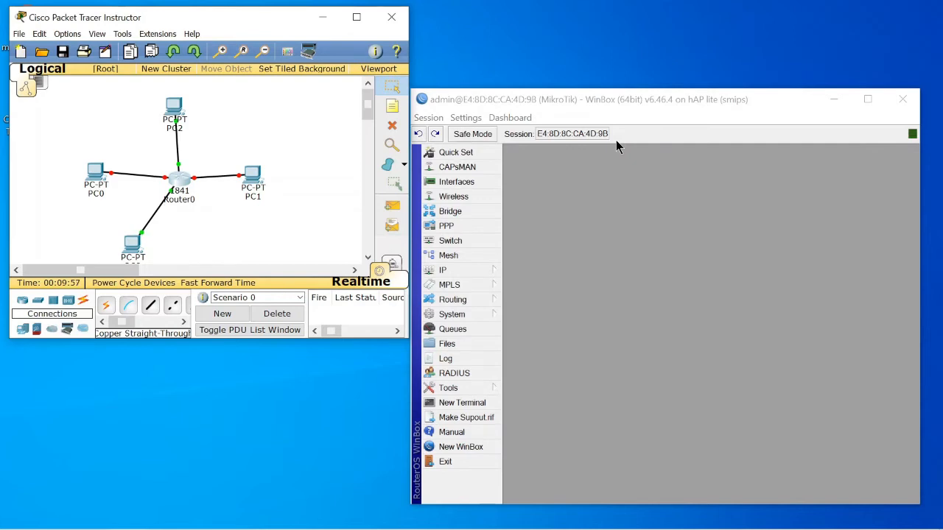
pyautogui.click(616, 145)
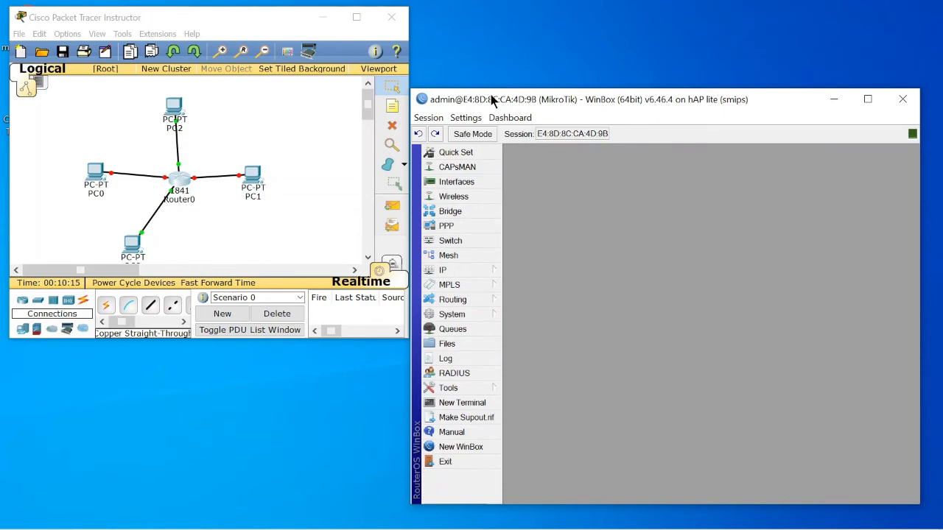
# Step: Reposition the WinBox window higher up on the desktop, beside the Packet Tracer window without covering it
pyautogui.moveTo(492, 100); pyautogui.dragTo(246, 56)
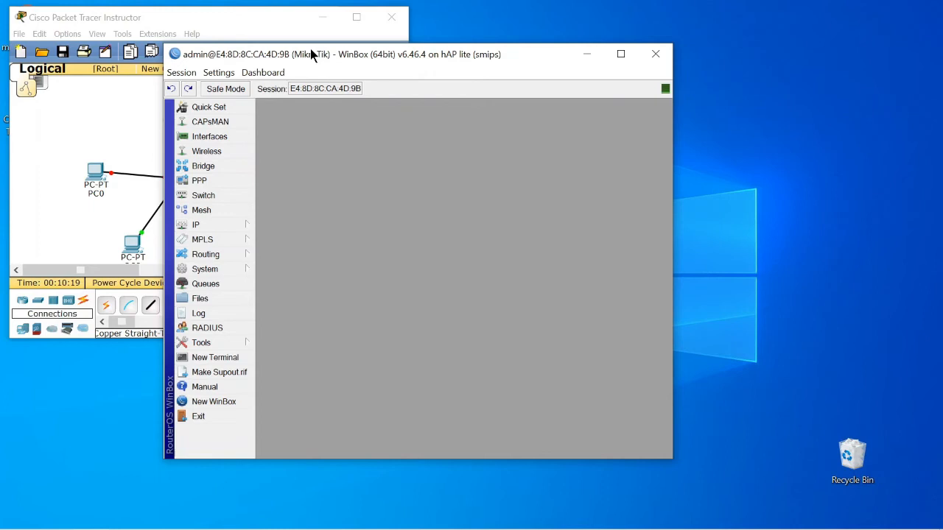
pyautogui.moveTo(316, 54); pyautogui.dragTo(602, 39)
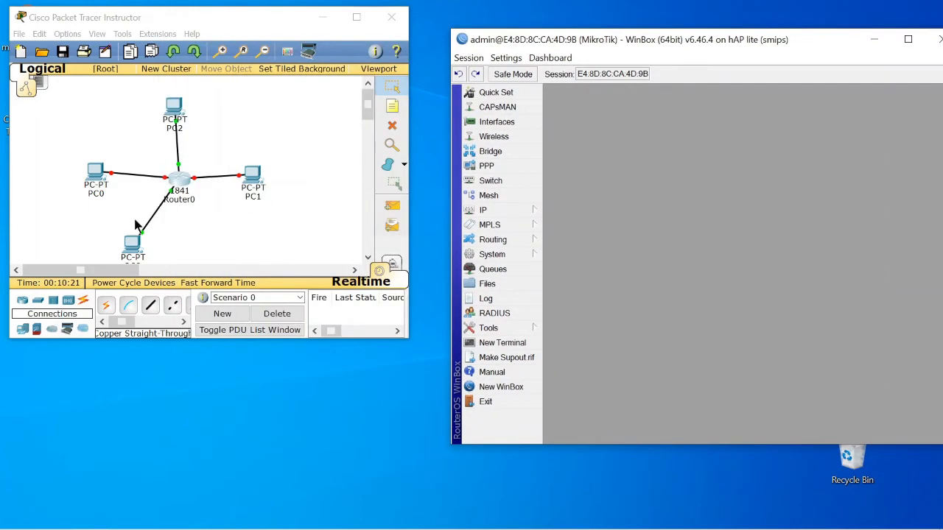
# Step: Delete PC3 and PC2 from the workspace, along with their cables to Router0, and return to the Select tool
pyautogui.click(132, 247)
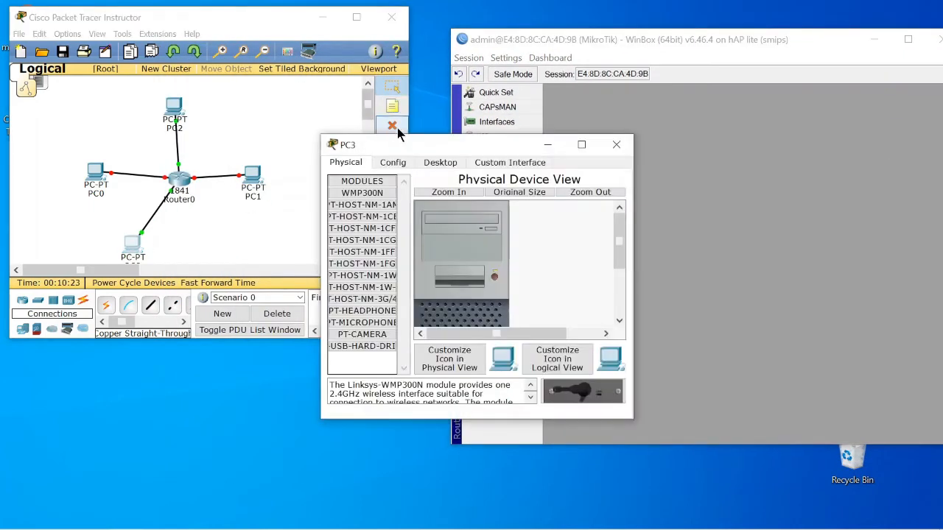
pyautogui.click(617, 145)
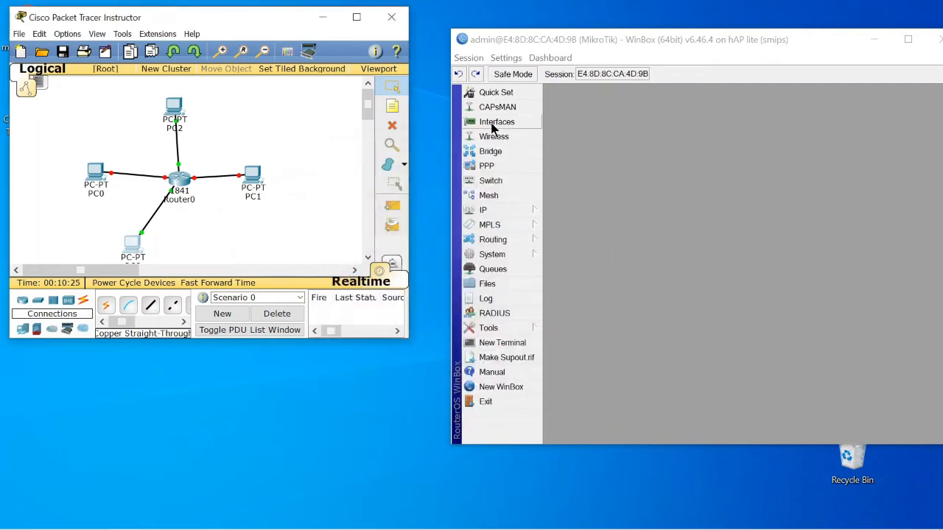
pyautogui.click(392, 125)
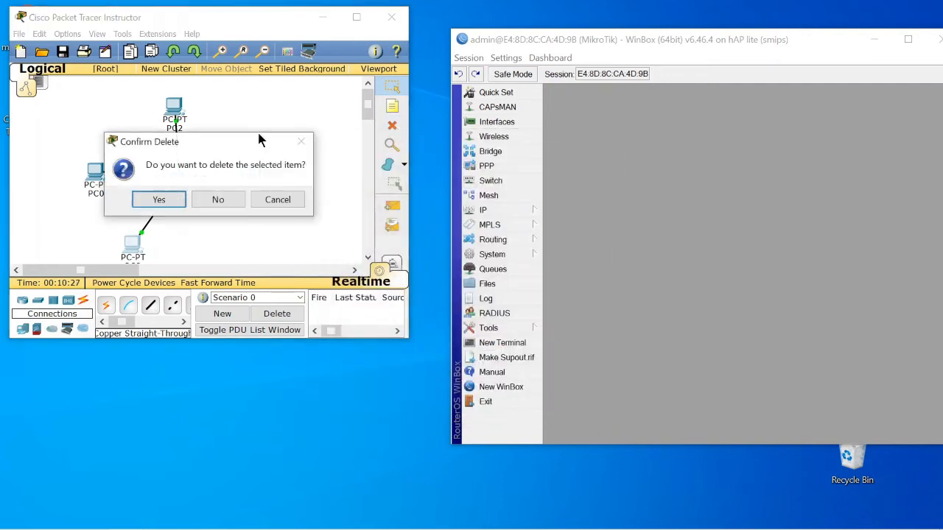
pyautogui.click(172, 204)
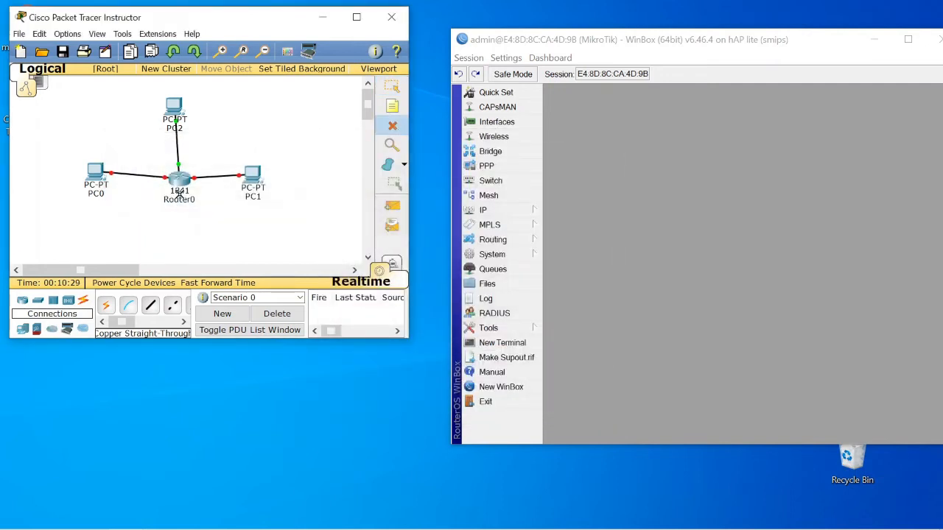
pyautogui.click(172, 107)
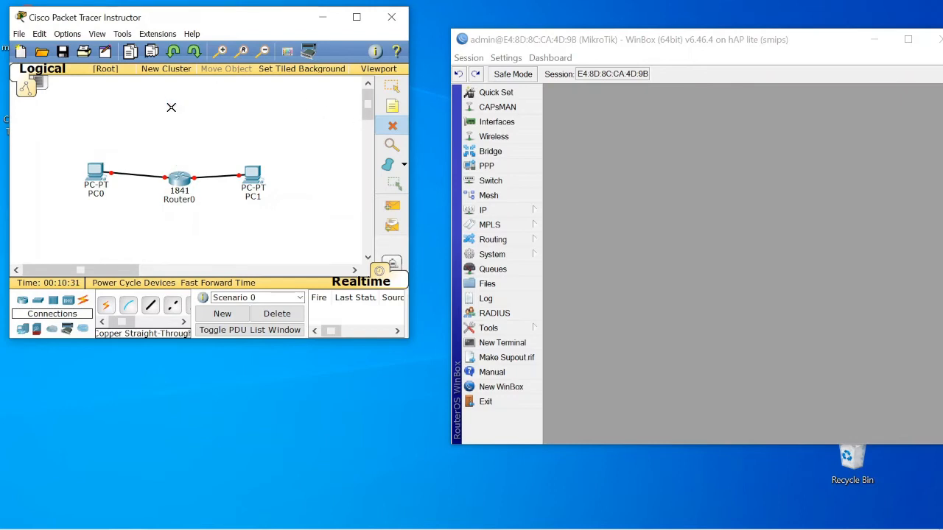
pyautogui.click(387, 87)
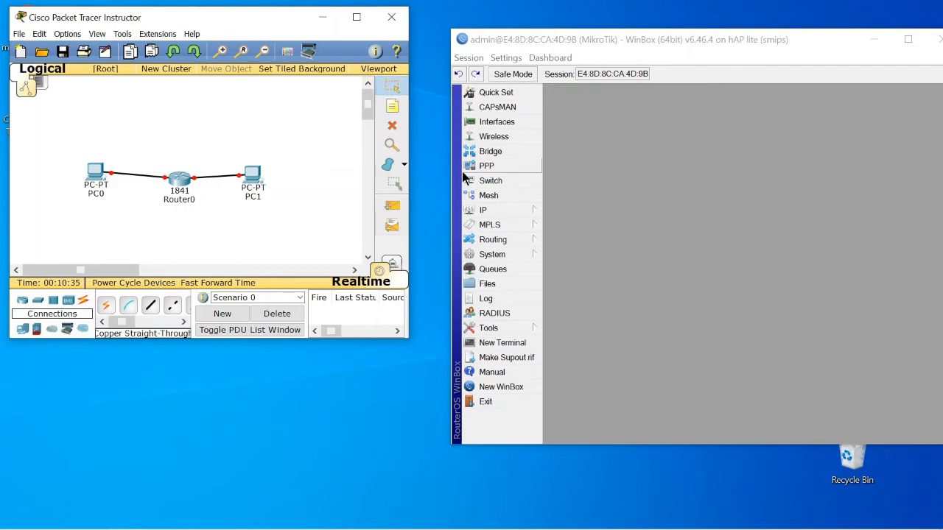